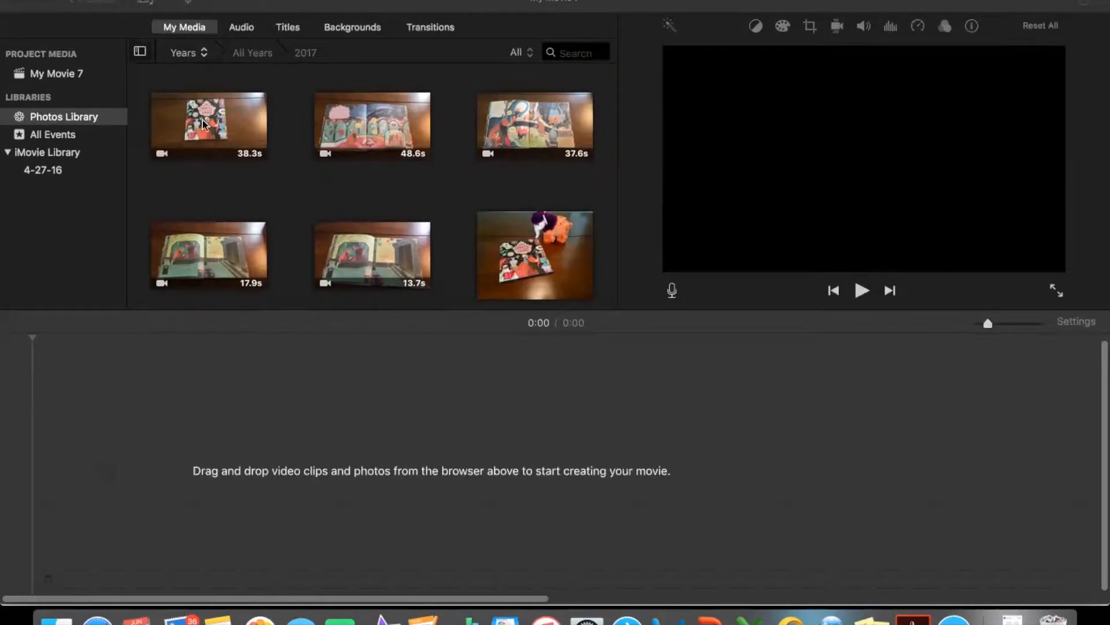
- Add the 38.3 s, 48.6 s and 13.7 s videos to the timeline in that order, followed by the photo of the book
{"action": "left_click_drag", "start_coordinate": [205, 132], "coordinate": [117, 459]}
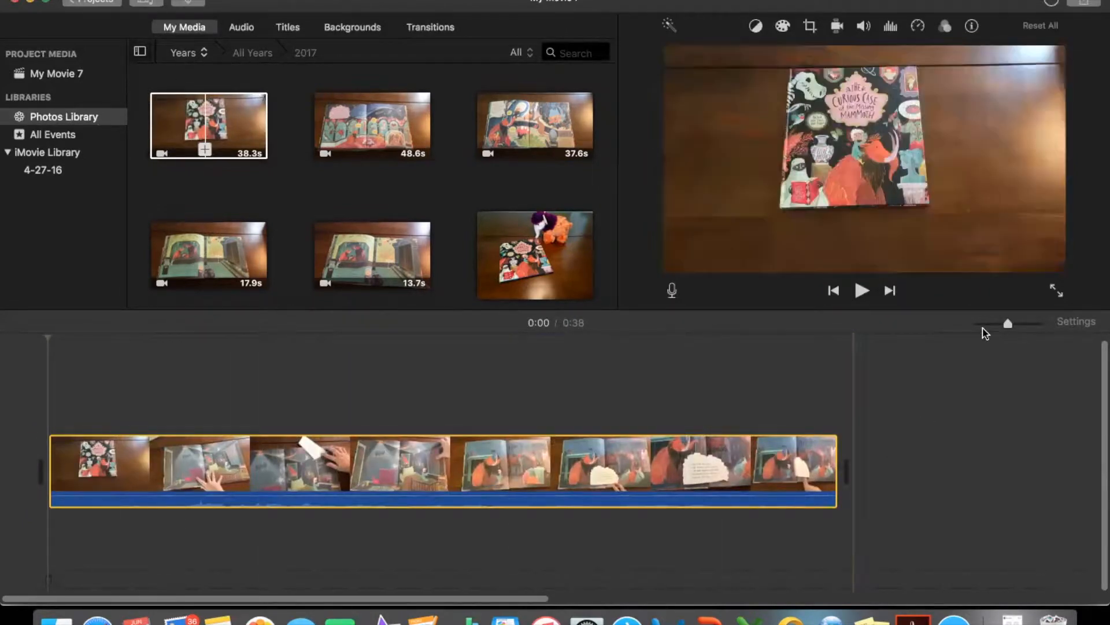
{"action": "left_click", "coordinate": [985, 324]}
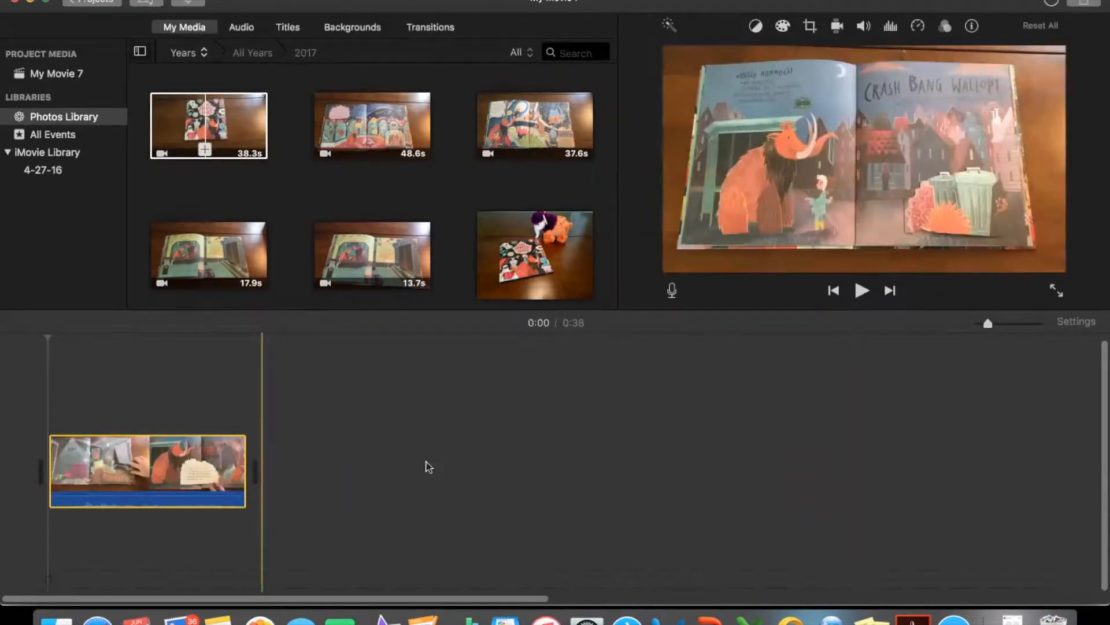
{"action": "left_click_drag", "start_coordinate": [388, 124], "coordinate": [312, 467]}
{"action": "left_click", "coordinate": [423, 128]}
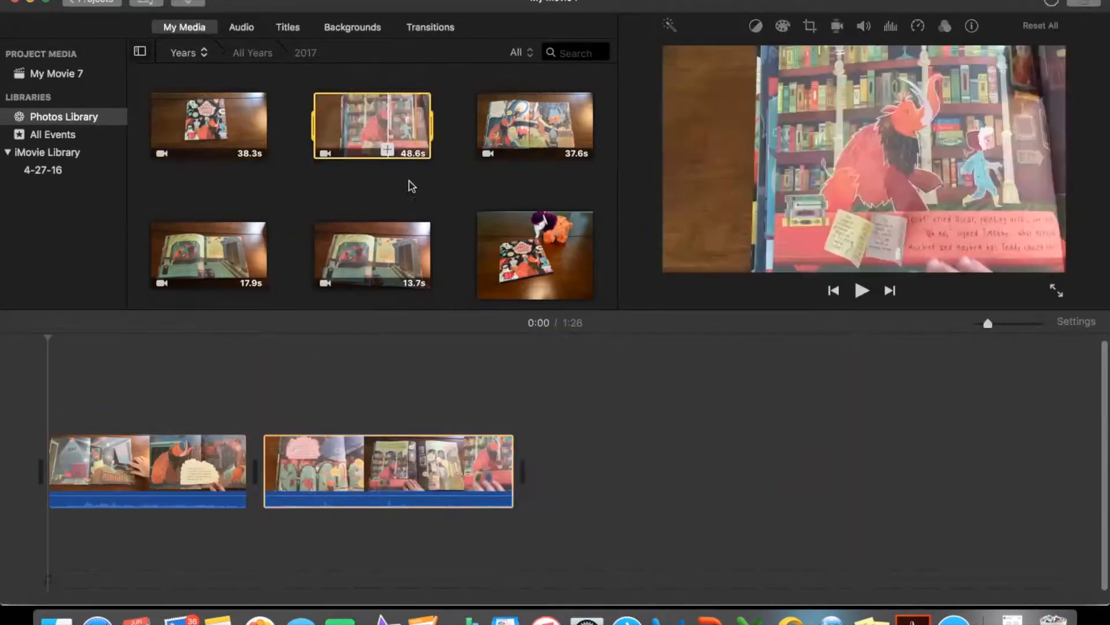
{"action": "left_click_drag", "start_coordinate": [406, 250], "coordinate": [572, 486]}
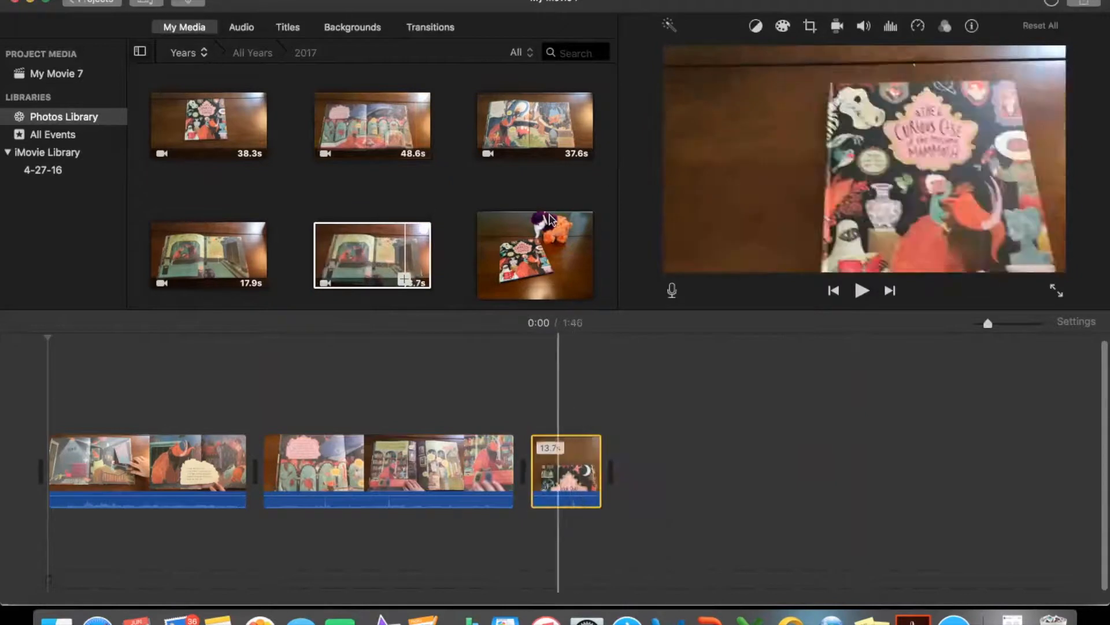
{"action": "left_click_drag", "start_coordinate": [549, 245], "coordinate": [639, 470]}
- Play the movie from the start and set the first clip's volume to 0%
{"action": "left_click", "coordinate": [52, 399]}
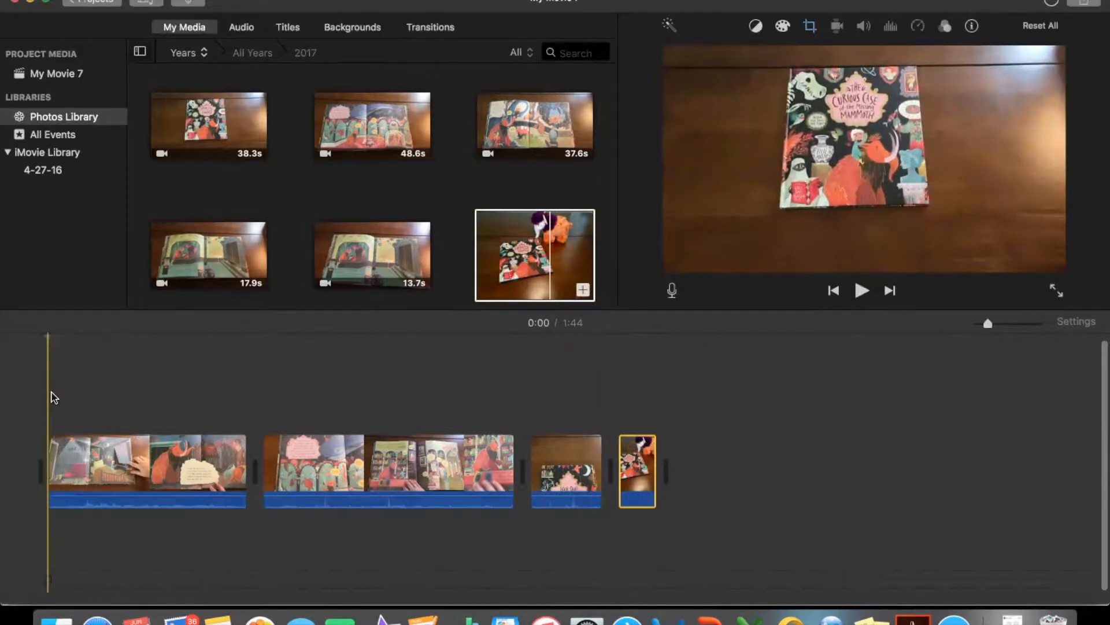
{"action": "left_click", "coordinate": [52, 399]}
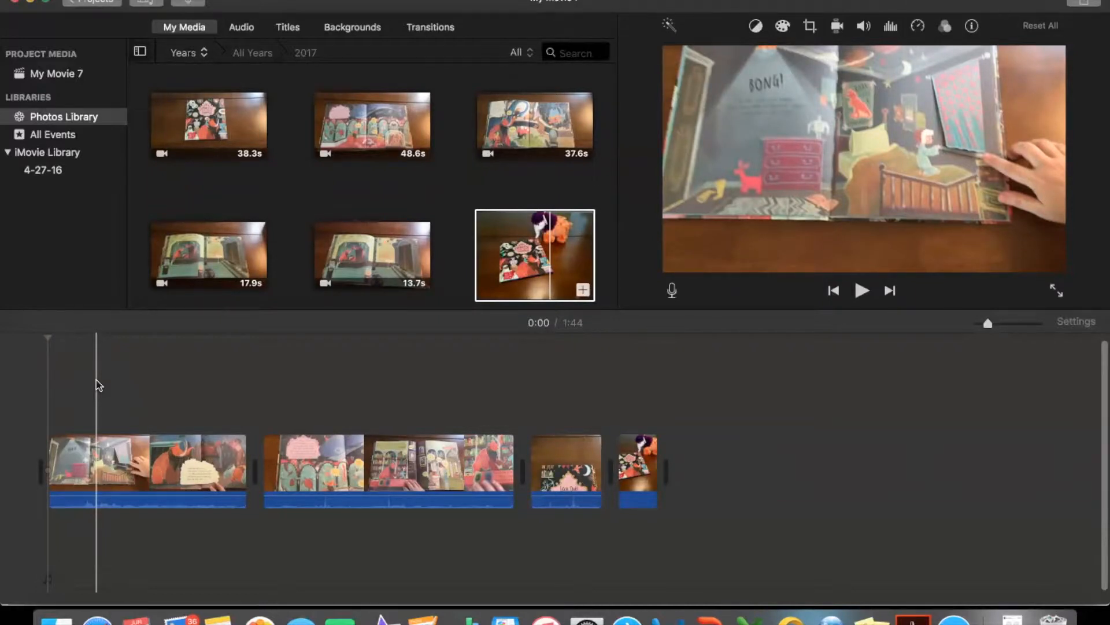
{"action": "key", "text": "space"}
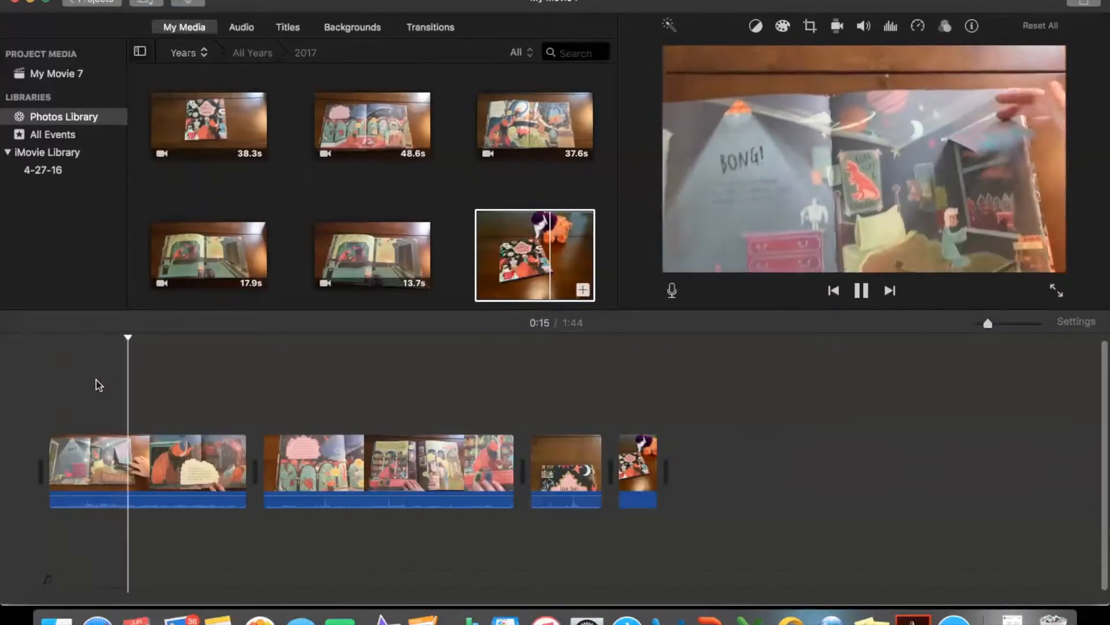
{"action": "left_click", "coordinate": [863, 28]}
{"action": "left_click_drag", "start_coordinate": [776, 59], "coordinate": [723, 59]}
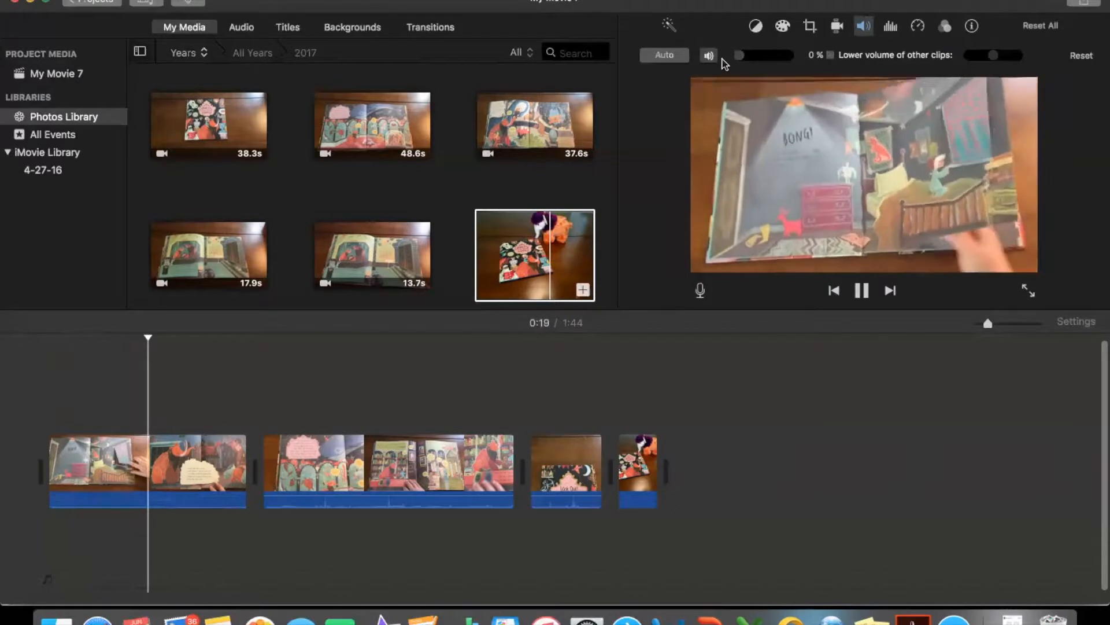
- Set the volume of the second and third video clips to 0%
{"action": "left_click", "coordinate": [340, 460]}
{"action": "left_click", "coordinate": [411, 442]}
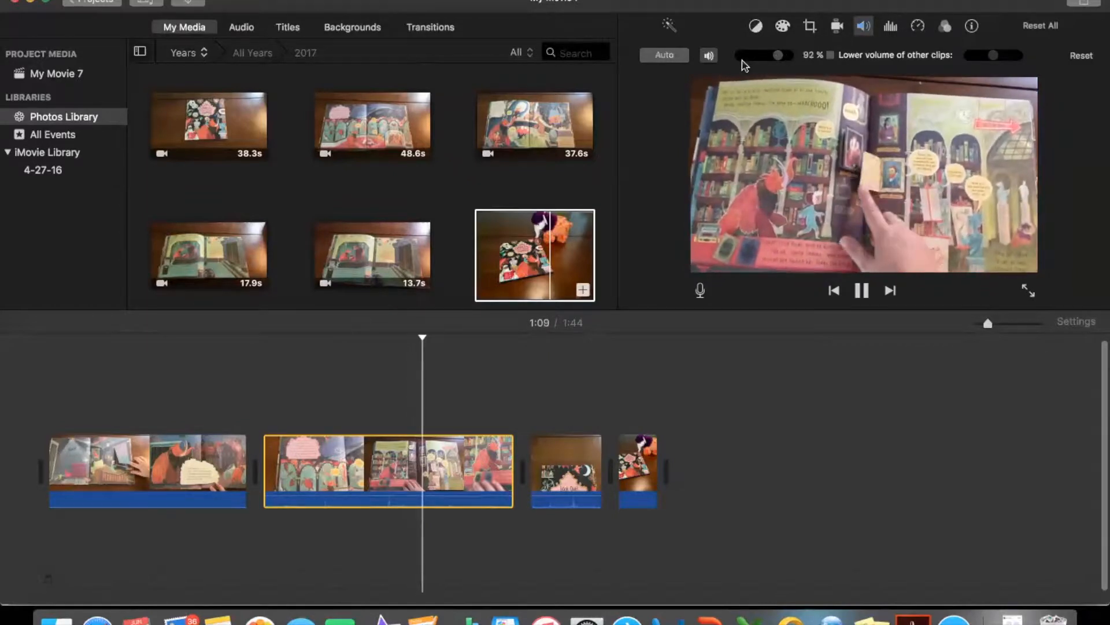
{"action": "left_click_drag", "start_coordinate": [781, 56], "coordinate": [732, 58]}
{"action": "left_click", "coordinate": [577, 460]}
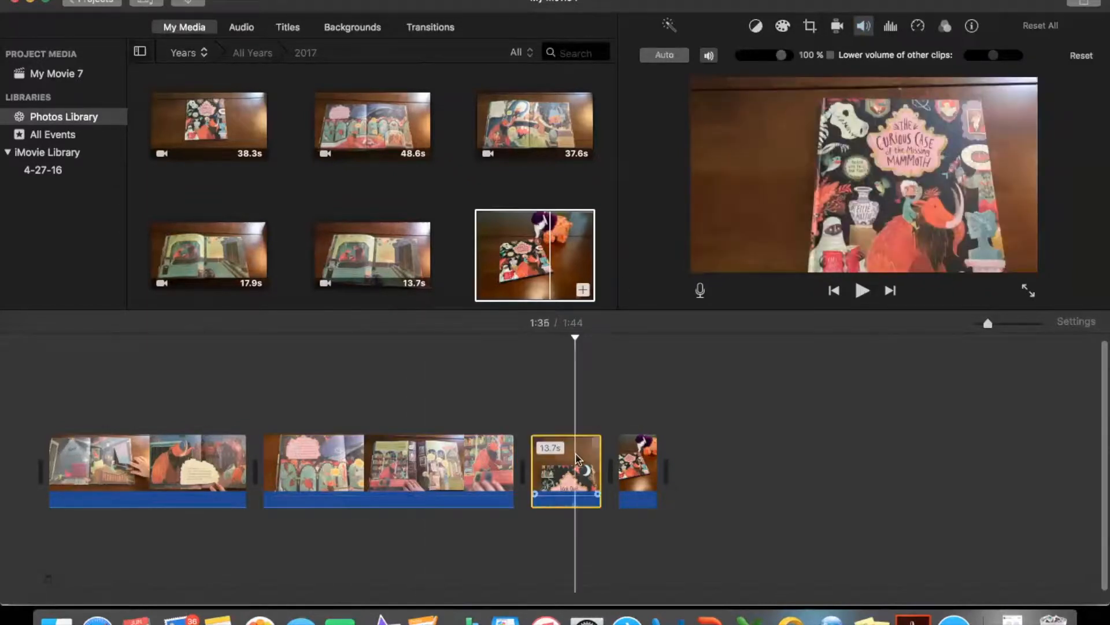
{"action": "left_click_drag", "start_coordinate": [782, 56], "coordinate": [730, 57]}
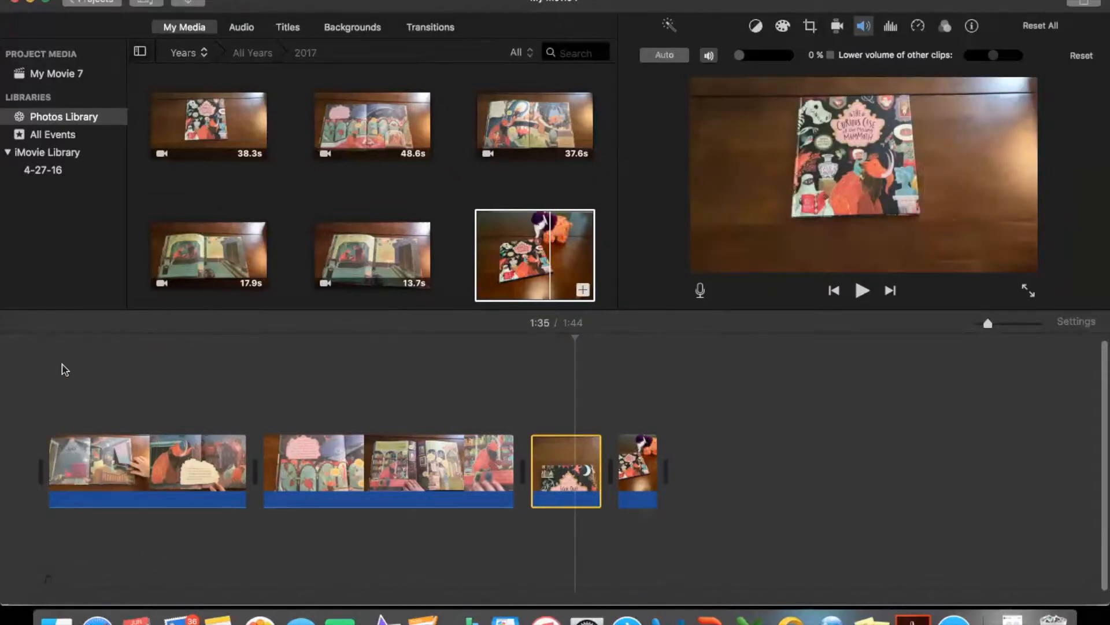
- Place a Cross Dissolve transition at each of the three joins between the timeline clips
{"action": "left_click", "coordinate": [445, 28]}
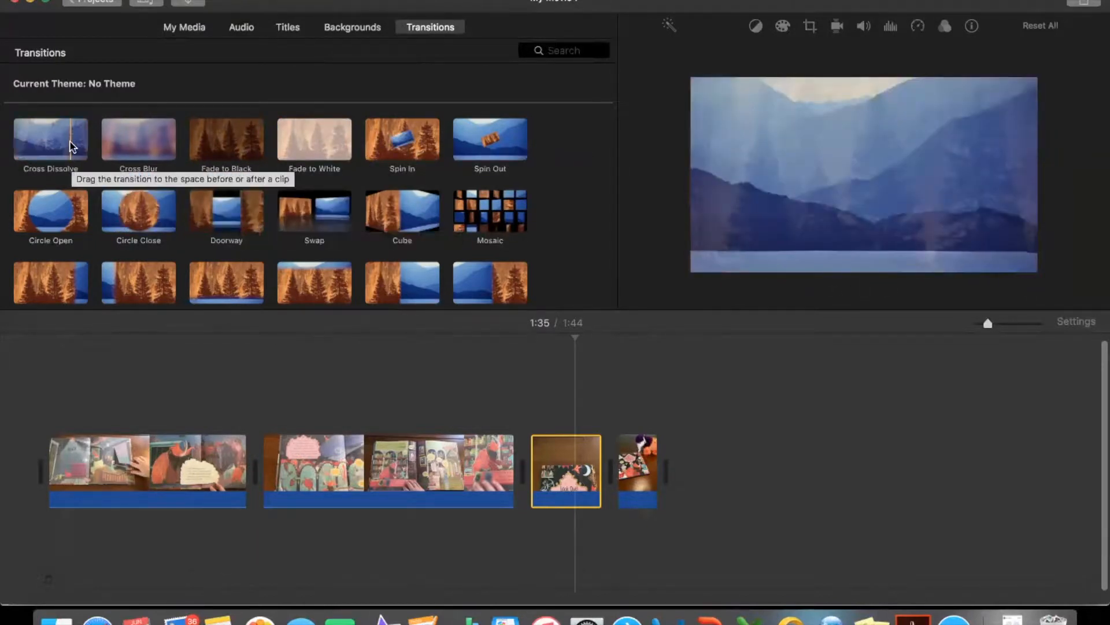
{"action": "left_click_drag", "start_coordinate": [72, 146], "coordinate": [236, 451]}
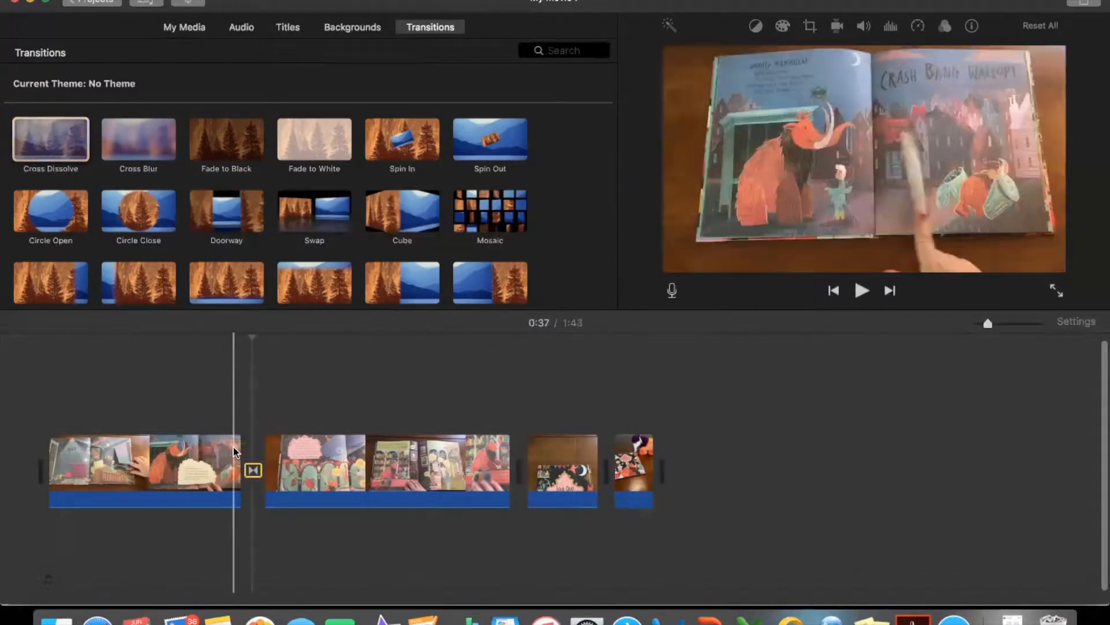
{"action": "left_click_drag", "start_coordinate": [55, 143], "coordinate": [495, 454]}
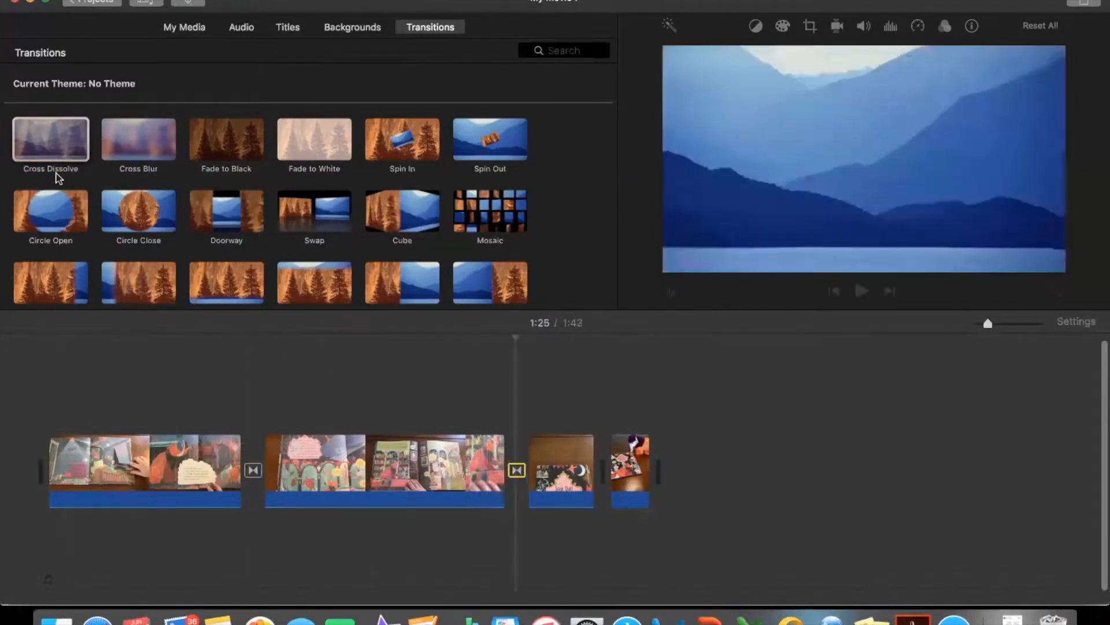
{"action": "left_click_drag", "start_coordinate": [68, 146], "coordinate": [601, 456]}
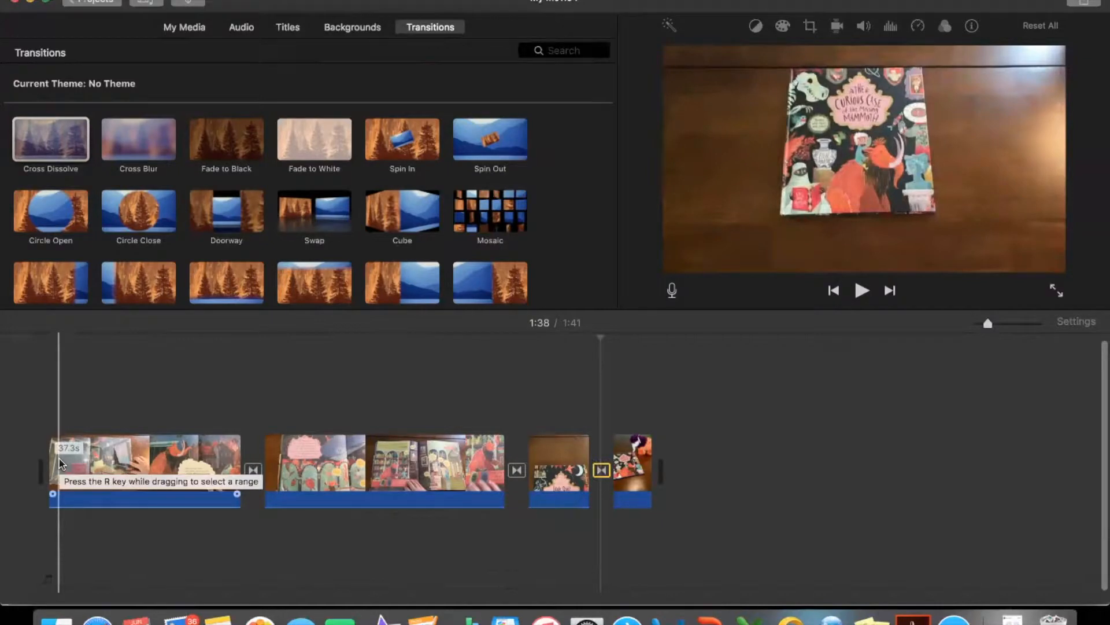
{"action": "left_click", "coordinate": [59, 463]}
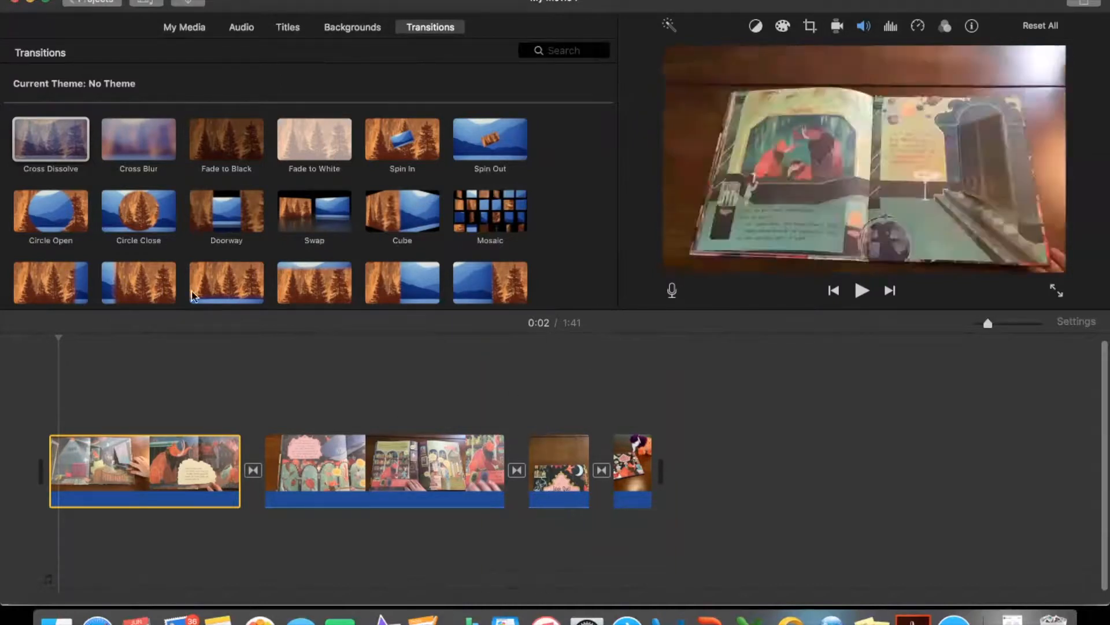
- Browse the iTunes audio and the Jingles sound effects for background music, checking the track lengths
{"action": "left_click", "coordinate": [242, 27]}
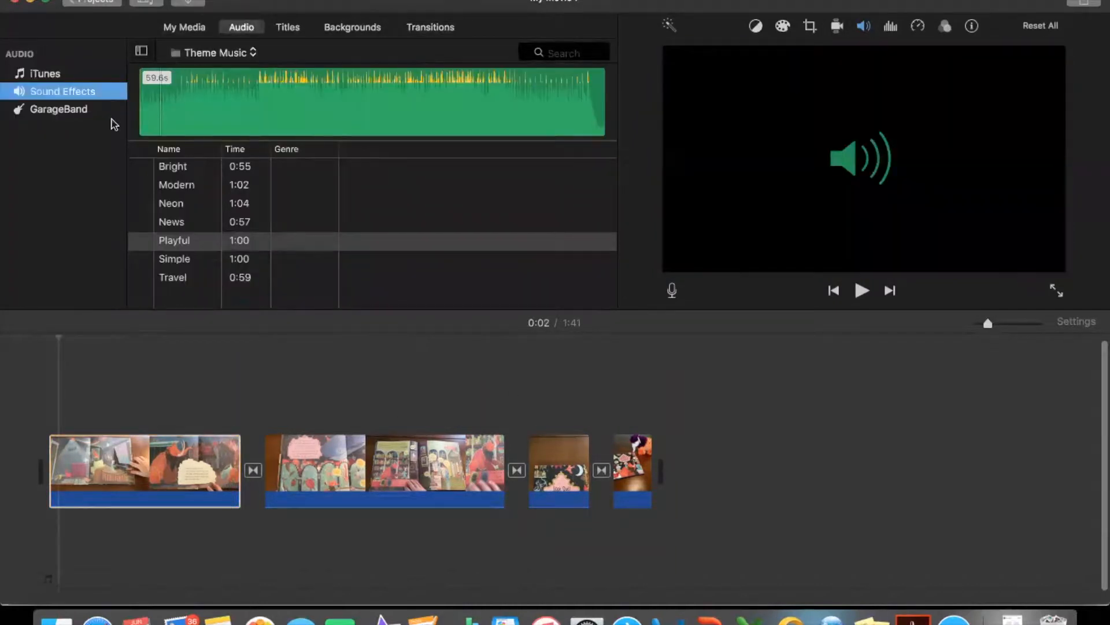
{"action": "left_click", "coordinate": [82, 75]}
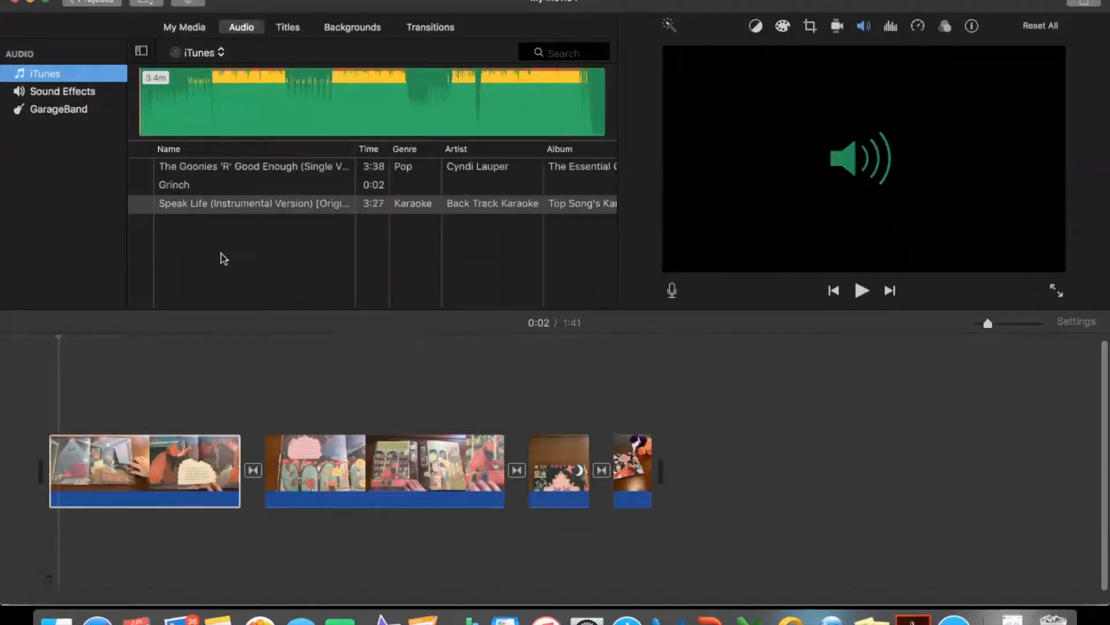
{"action": "left_click", "coordinate": [87, 93]}
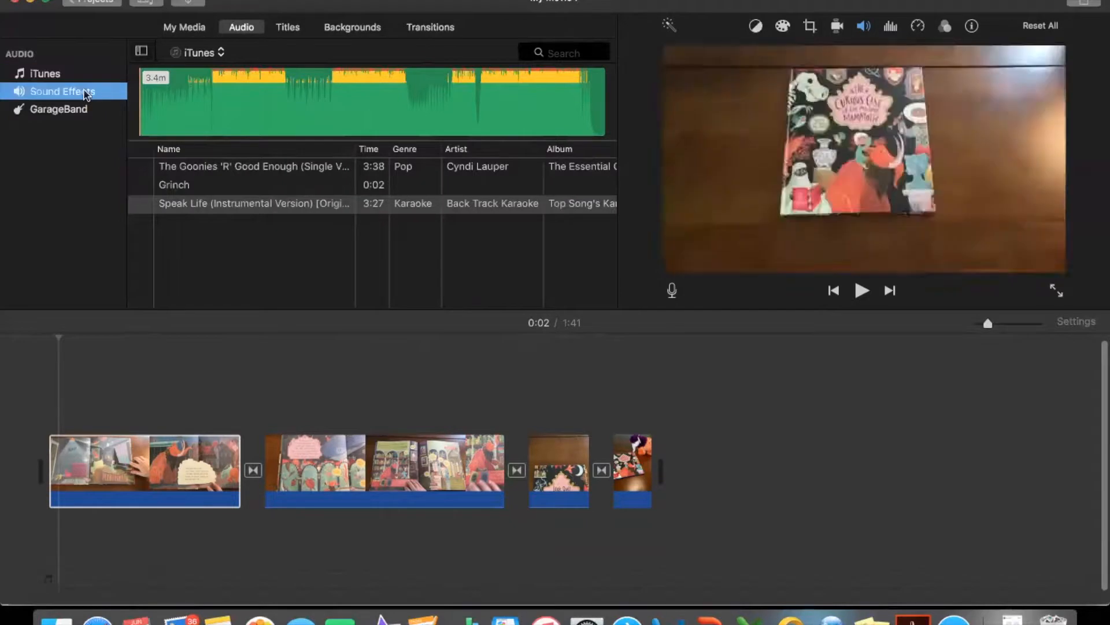
{"action": "left_click", "coordinate": [217, 54]}
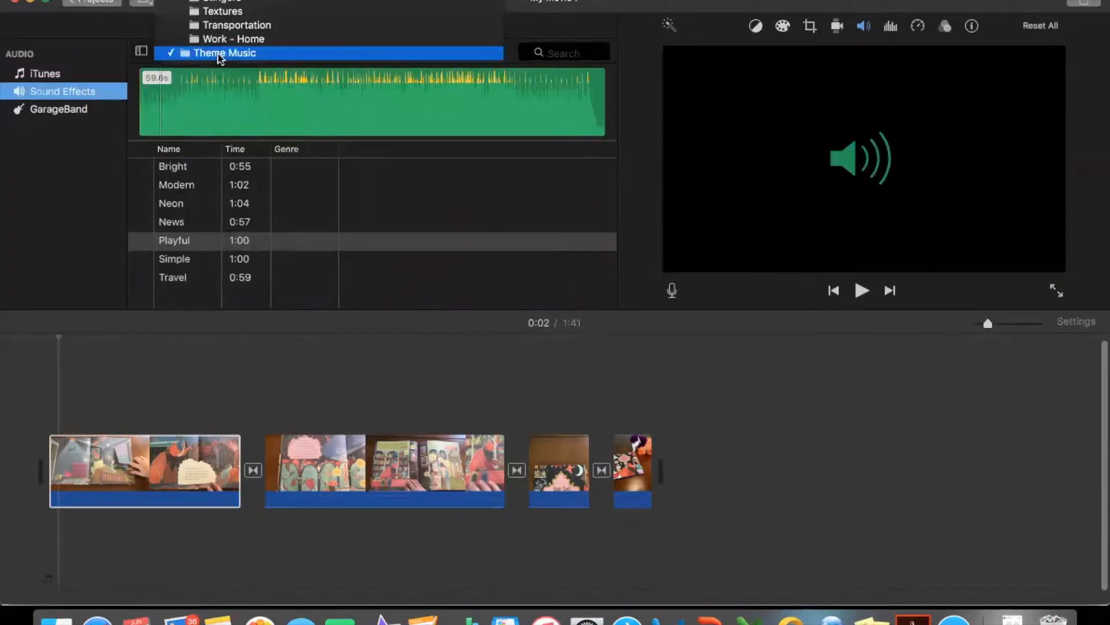
{"action": "scroll", "coordinate": [220, 58], "scroll_direction": "up", "scroll_amount": 5}
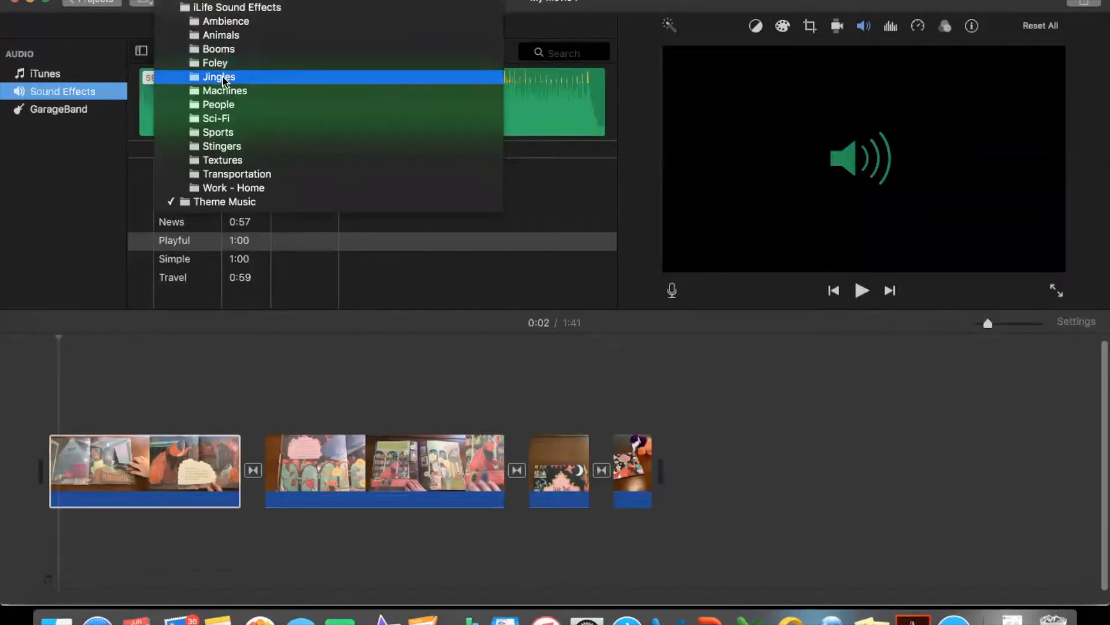
{"action": "left_click", "coordinate": [222, 80]}
{"action": "scroll", "coordinate": [231, 216], "scroll_direction": "down", "scroll_amount": 5}
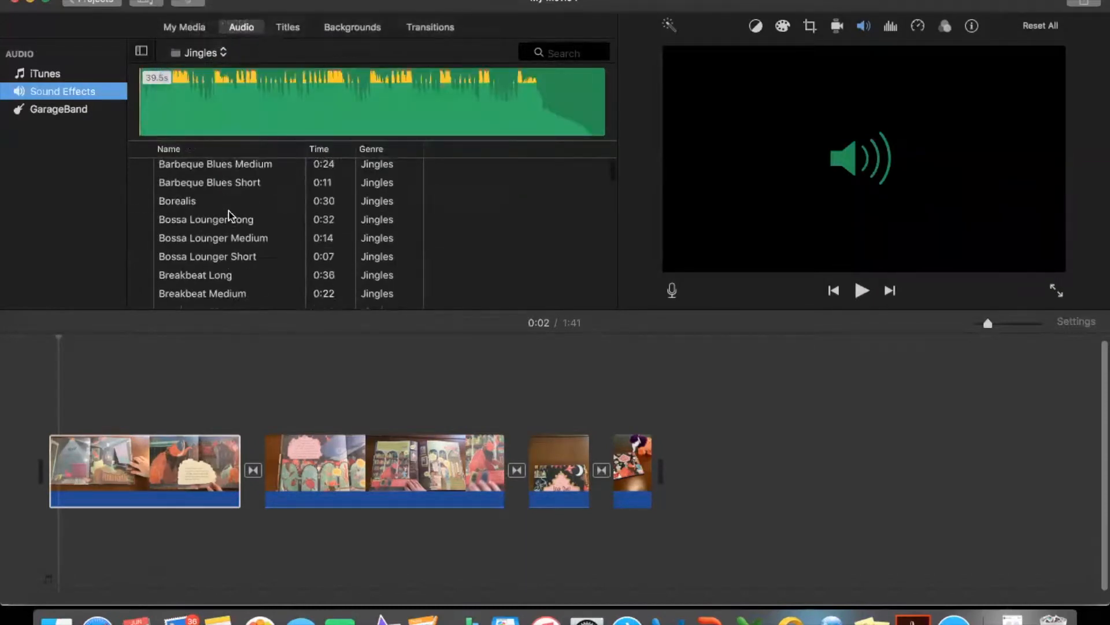
{"action": "scroll", "coordinate": [231, 216], "scroll_direction": "down", "scroll_amount": 10}
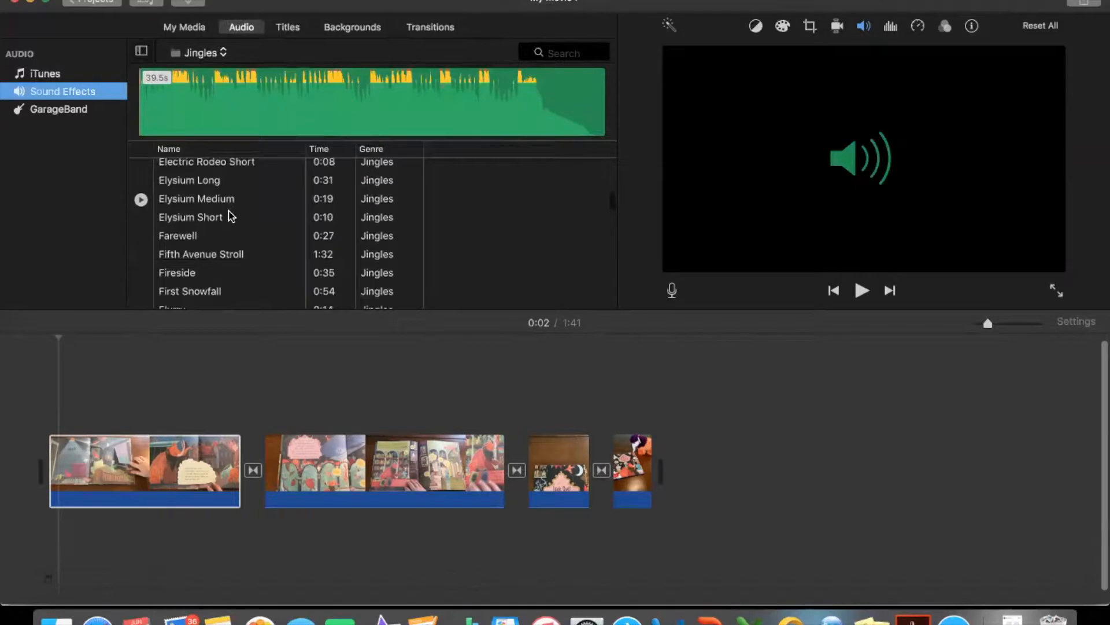
{"action": "scroll", "coordinate": [231, 216], "scroll_direction": "down", "scroll_amount": 3}
{"action": "scroll", "coordinate": [231, 215], "scroll_direction": "up", "scroll_amount": 3}
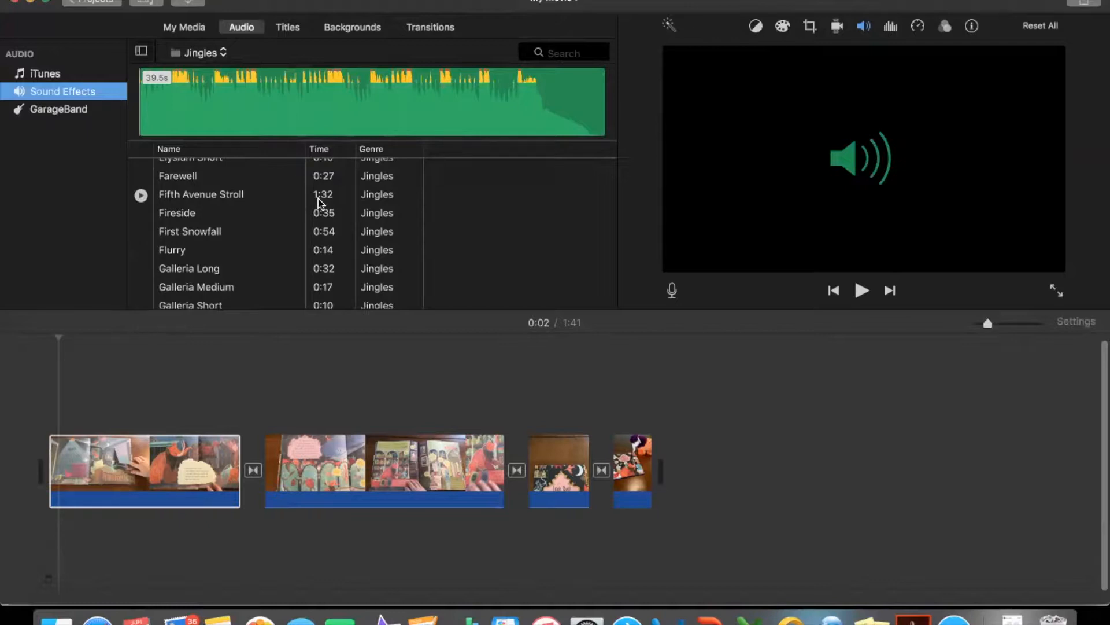
{"action": "scroll", "coordinate": [242, 248], "scroll_direction": "up", "scroll_amount": 10}
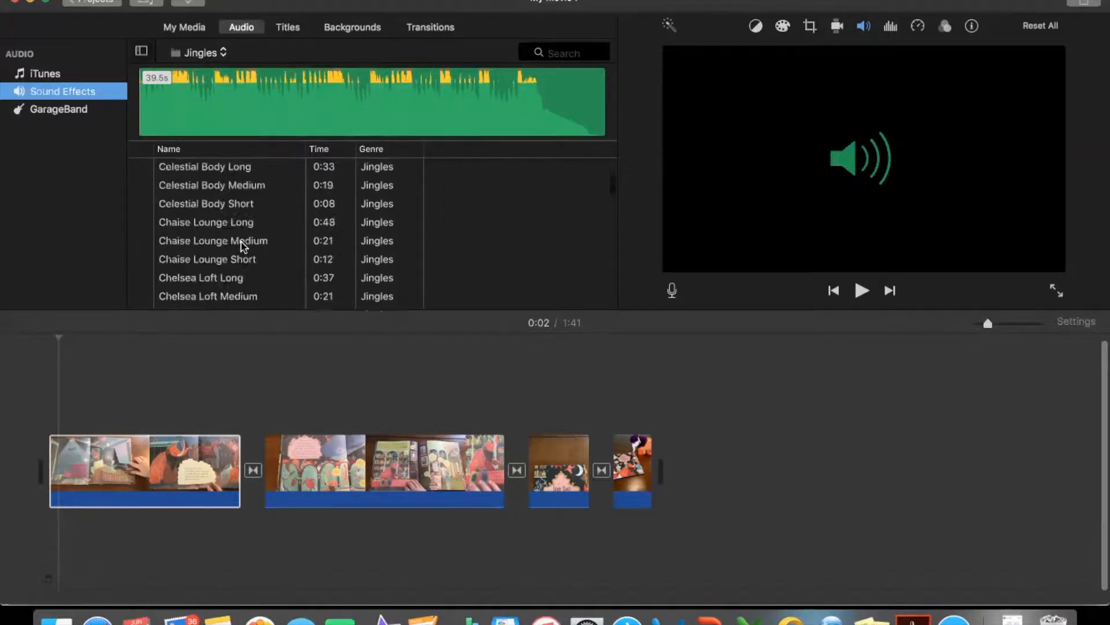
- Preview the Playful track from Theme Music and add it beneath the clips at the start of the movie
{"action": "left_click", "coordinate": [215, 54]}
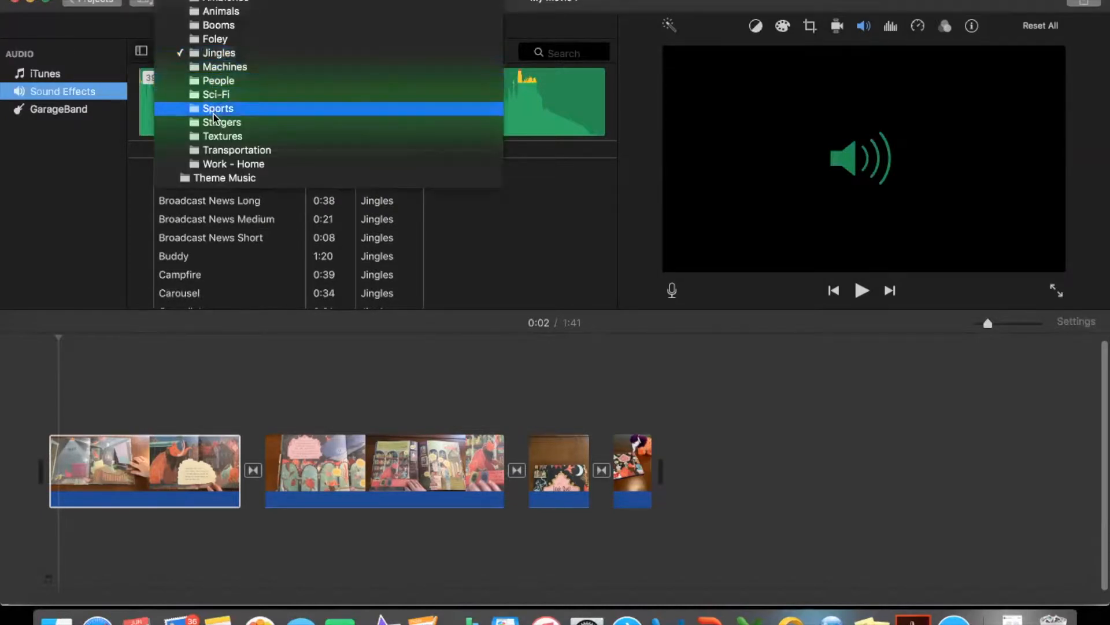
{"action": "left_click", "coordinate": [226, 183]}
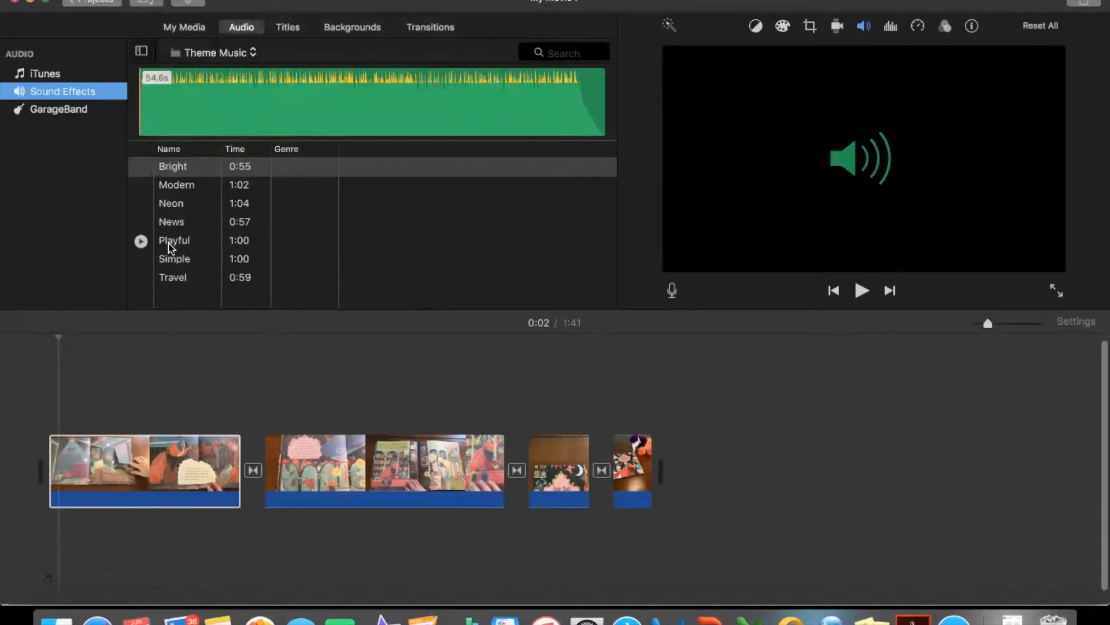
{"action": "left_click", "coordinate": [141, 241]}
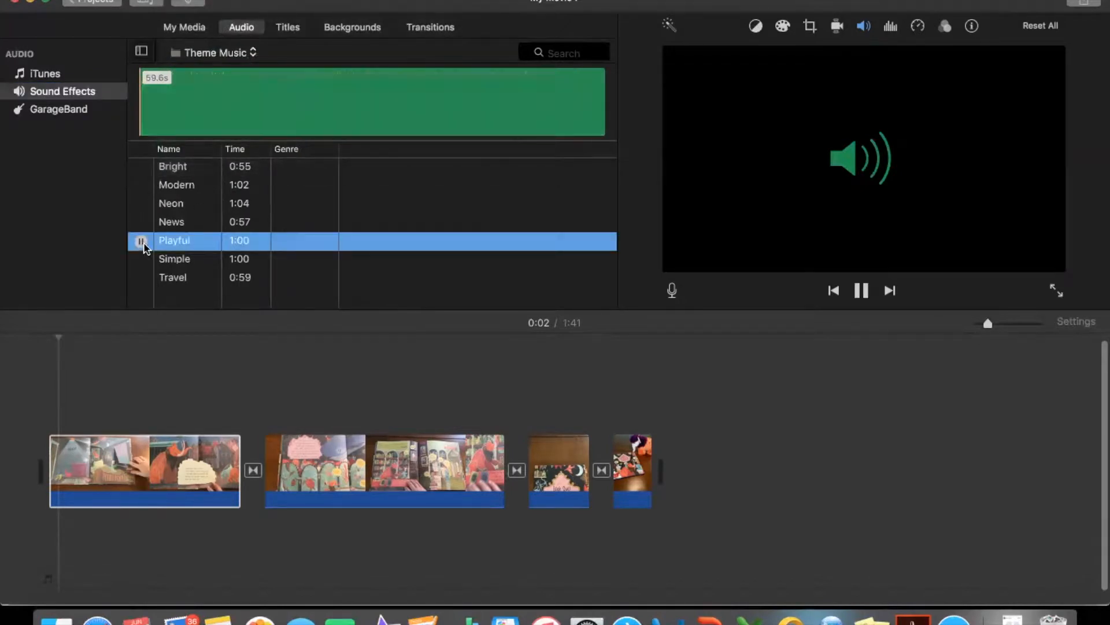
{"action": "left_click", "coordinate": [141, 242]}
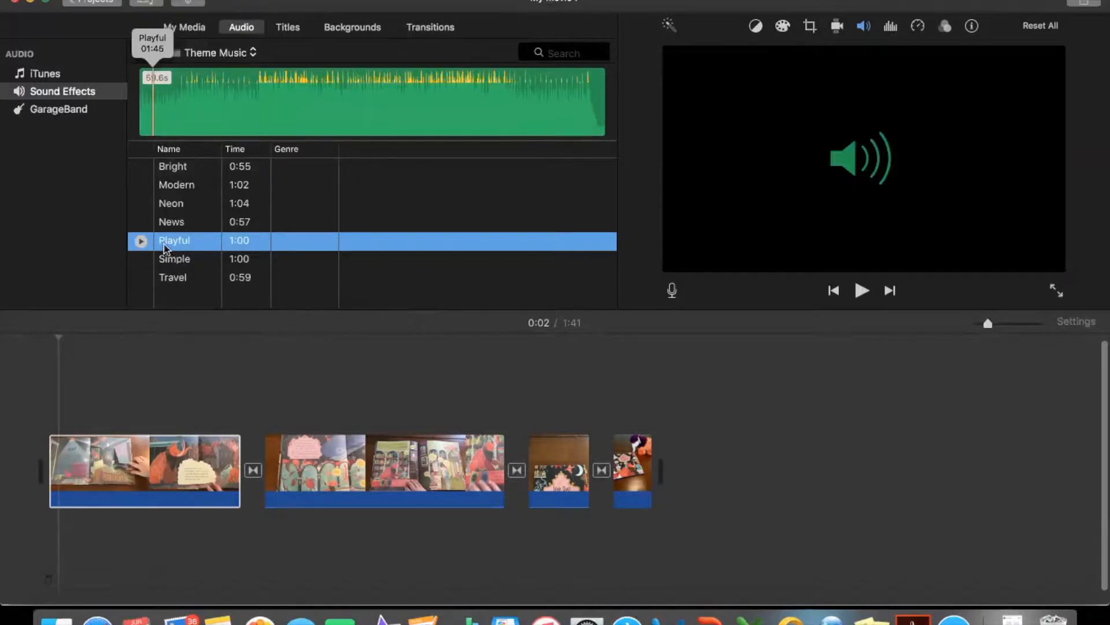
{"action": "left_click_drag", "start_coordinate": [166, 249], "coordinate": [54, 529]}
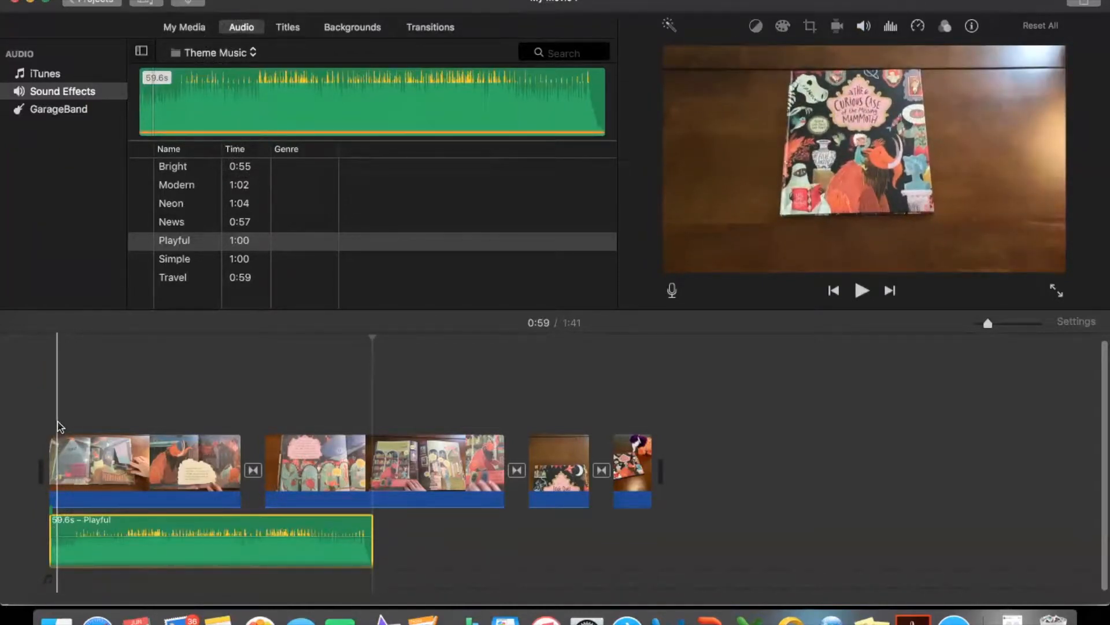
- Lower the volume of the Playful music track while playing the movie
{"action": "key", "text": "space"}
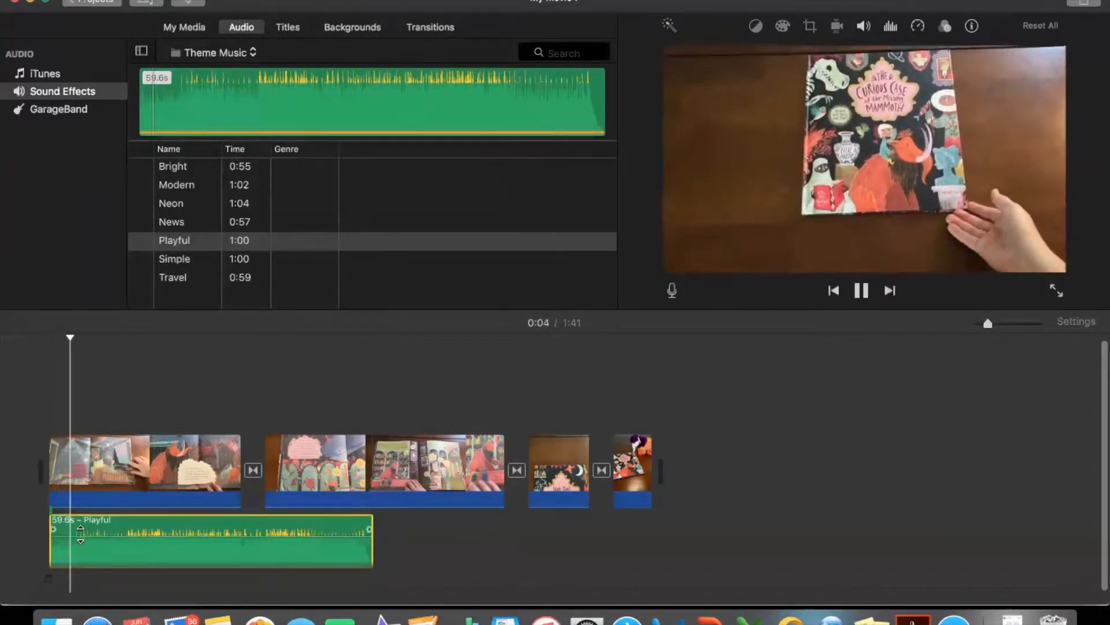
{"action": "left_click_drag", "start_coordinate": [81, 534], "coordinate": [80, 543]}
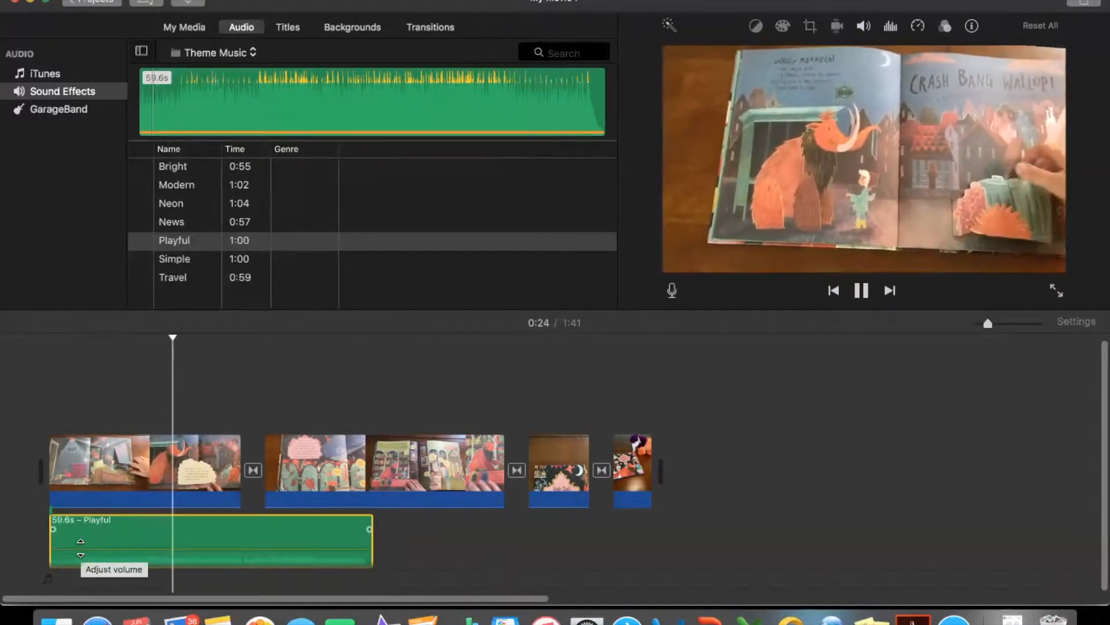
{"action": "key", "text": "space"}
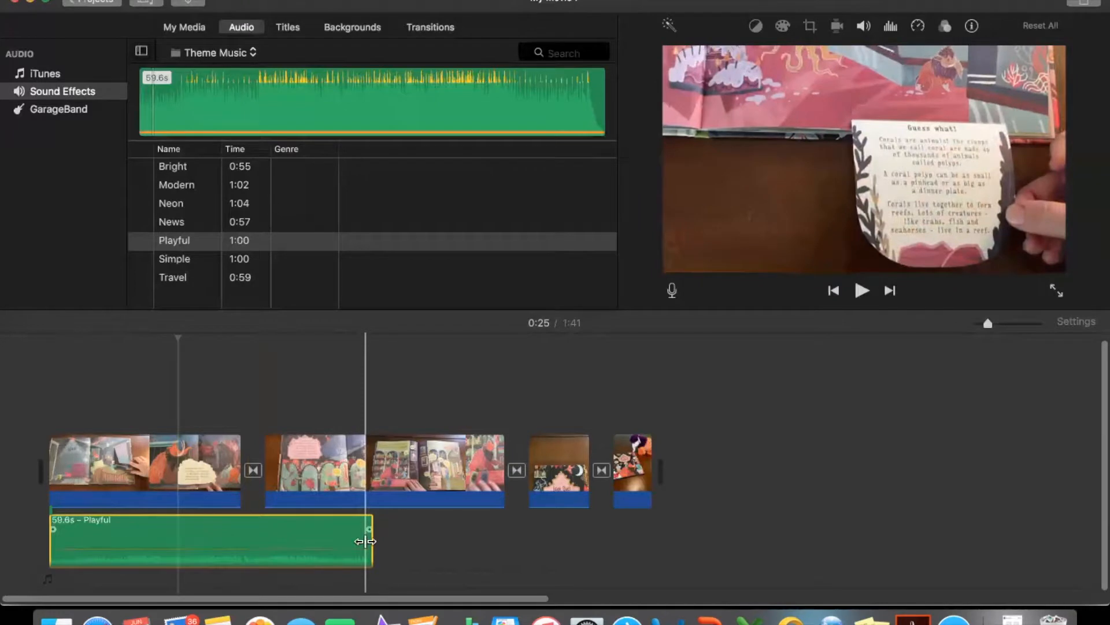
- Play the movie from the beginning to check the music level, stopping partway through the first clip
{"action": "left_click", "coordinate": [52, 397]}
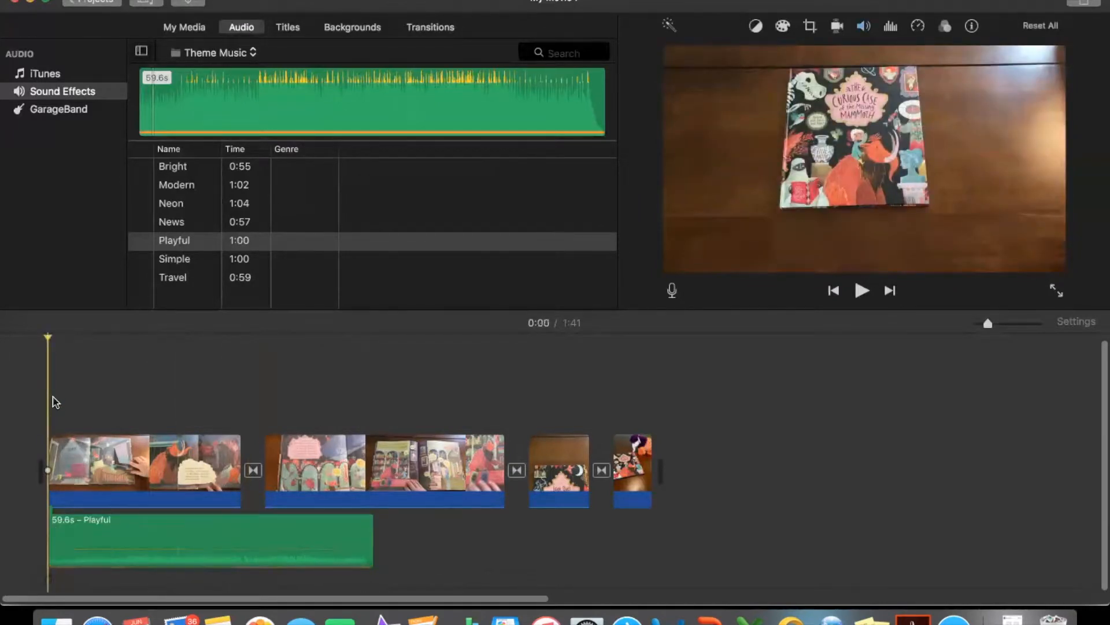
{"action": "key", "text": "space"}
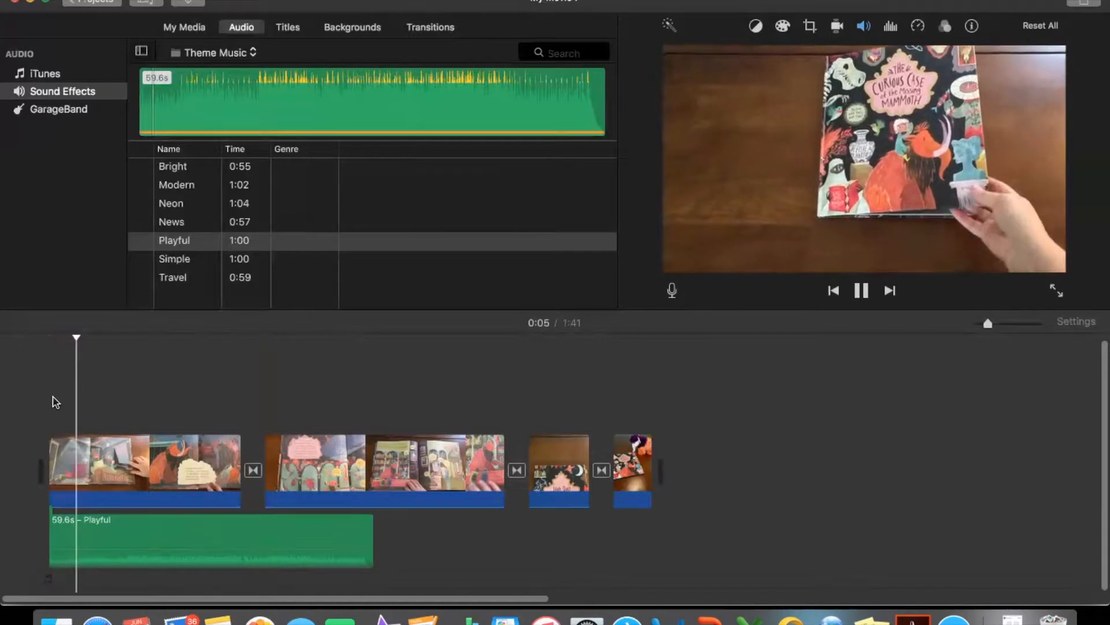
{"action": "left_click", "coordinate": [142, 475]}
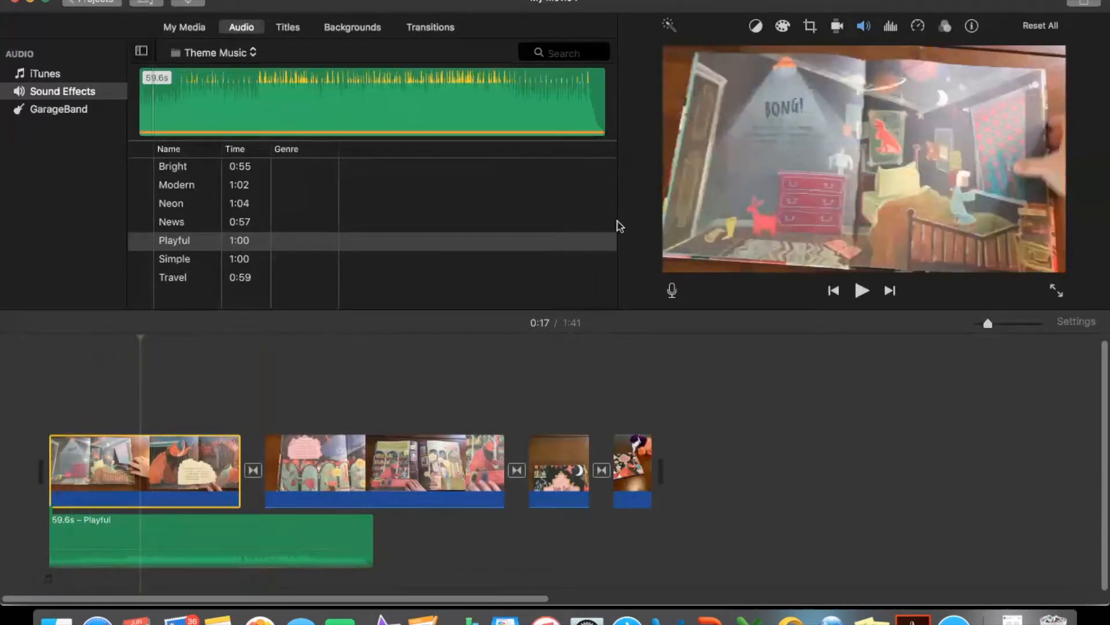
- Set the speed of the first clip to Fast at 4x
{"action": "left_click", "coordinate": [921, 30]}
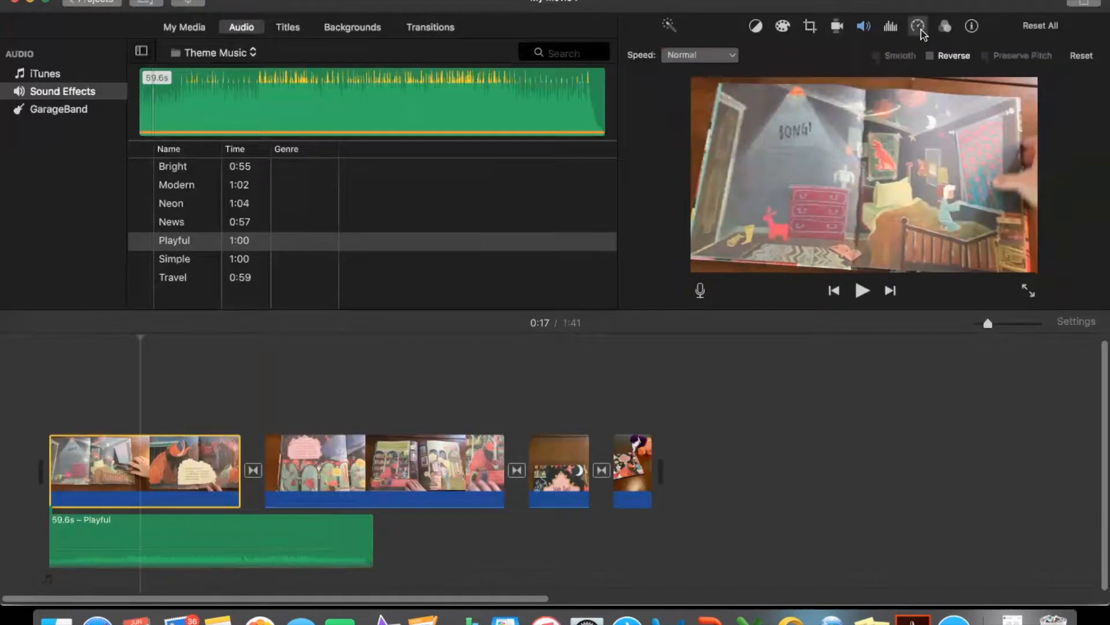
{"action": "left_click", "coordinate": [731, 55]}
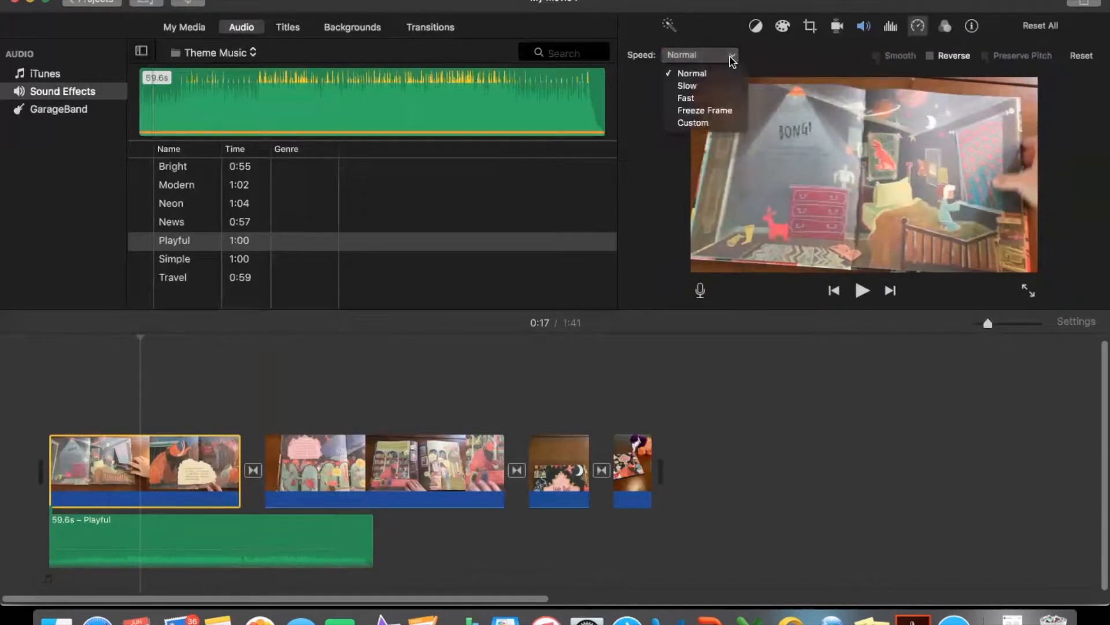
{"action": "left_click", "coordinate": [723, 104]}
{"action": "left_click", "coordinate": [791, 56]}
- Speed up the second and third clips with the Fast setting at 4x
{"action": "left_click", "coordinate": [353, 463]}
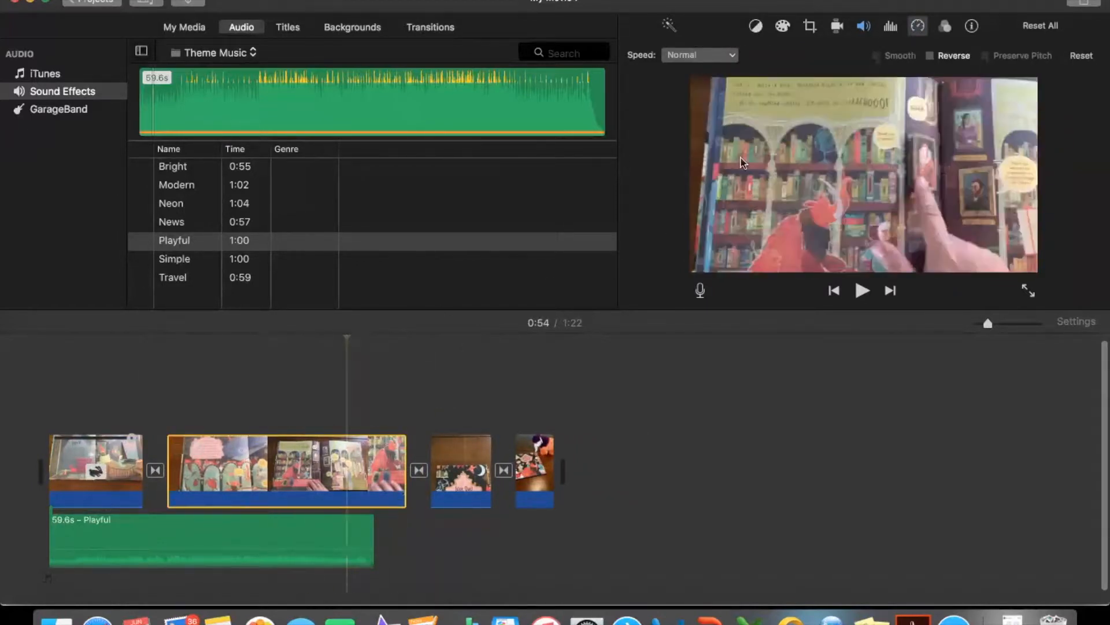
{"action": "left_click", "coordinate": [711, 57]}
{"action": "left_click", "coordinate": [709, 99]}
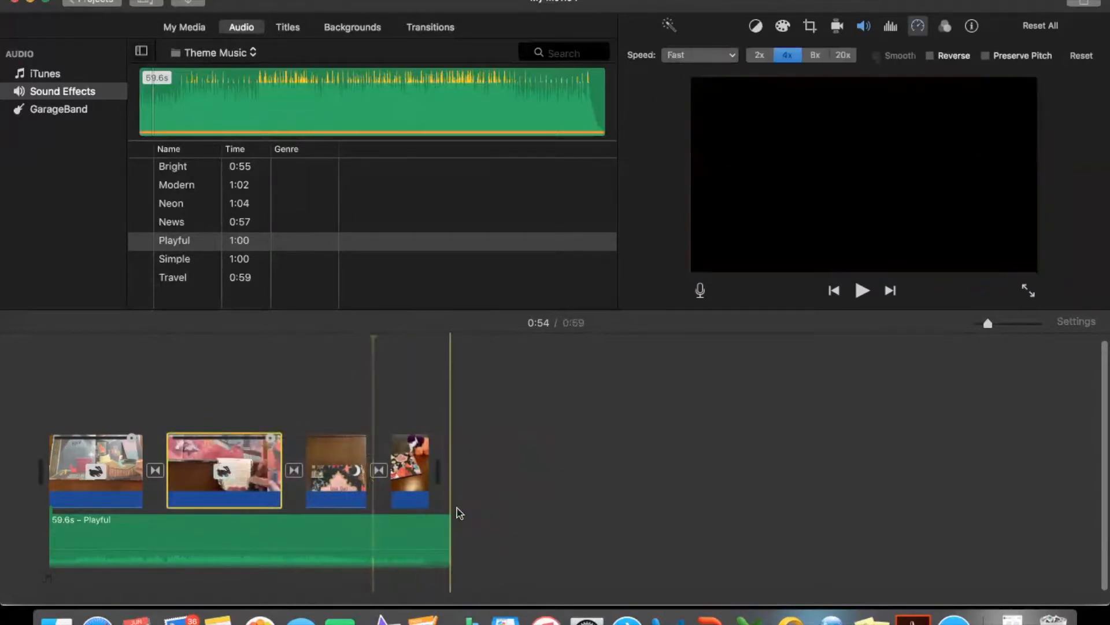
{"action": "left_click", "coordinate": [345, 487]}
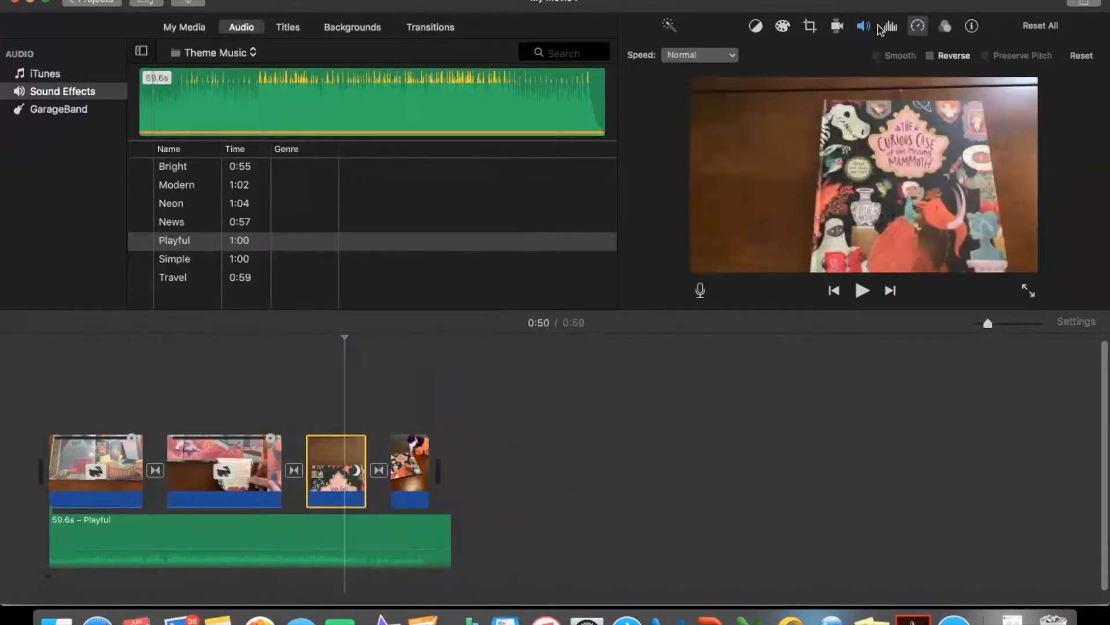
{"action": "left_click", "coordinate": [739, 55]}
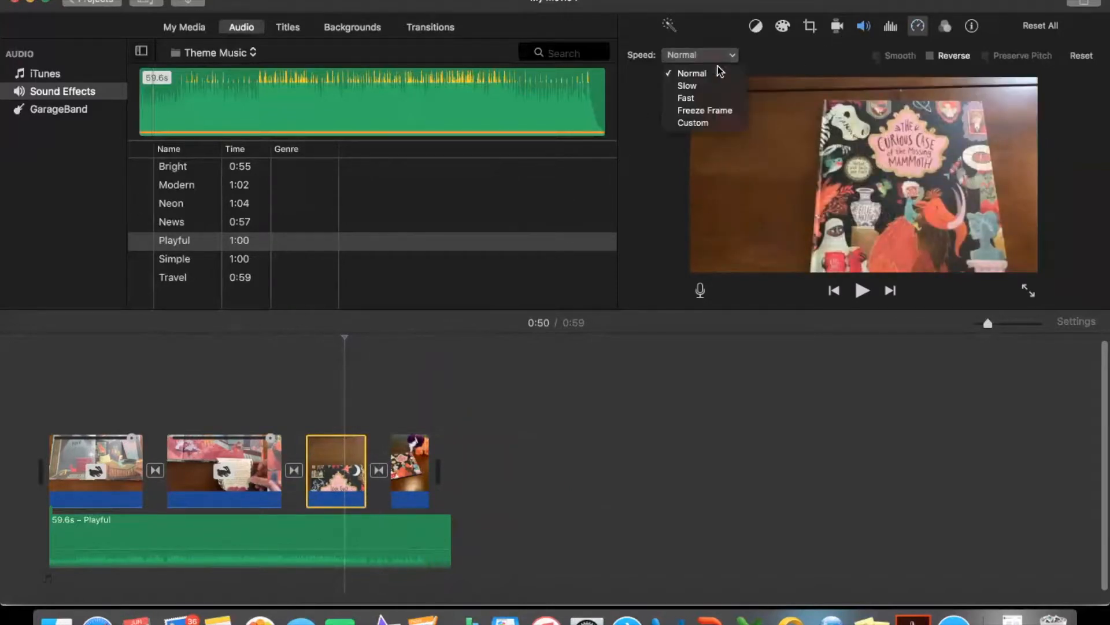
{"action": "left_click", "coordinate": [716, 97]}
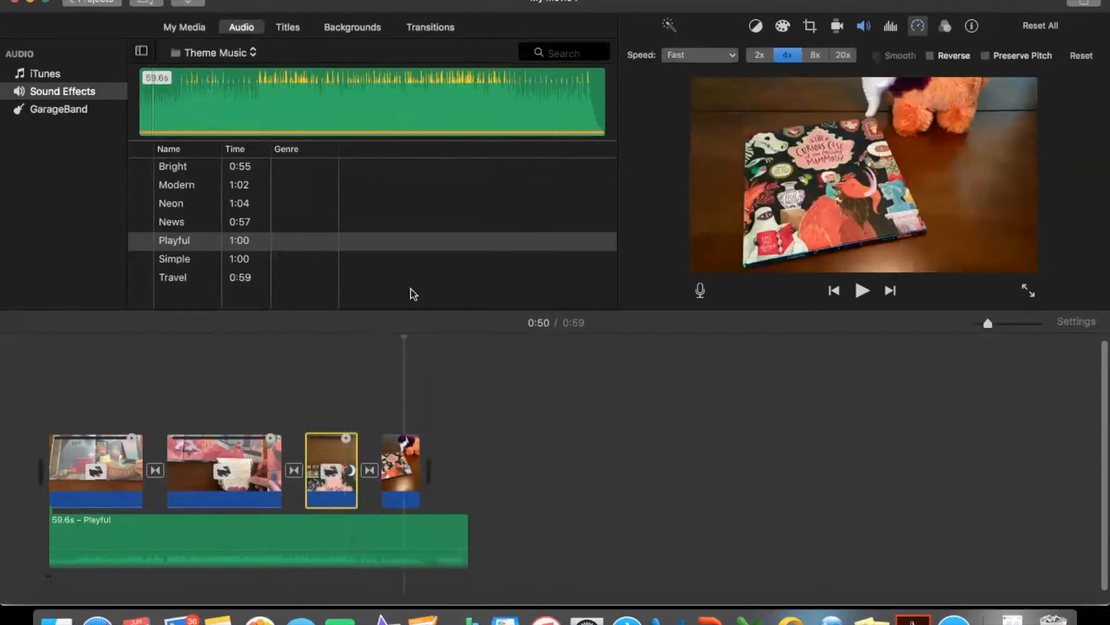
- Move the Ken Burns start and end frames of the closing photo upward so they include the stuffed toy above the book
{"action": "left_click", "coordinate": [398, 467]}
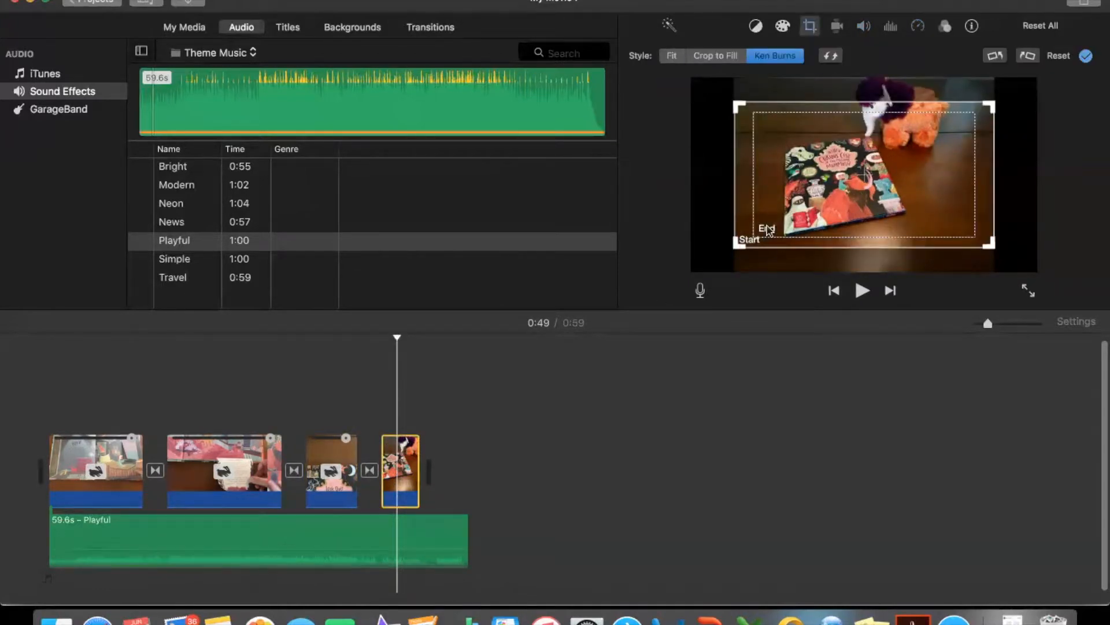
{"action": "left_click_drag", "start_coordinate": [780, 226], "coordinate": [782, 202]}
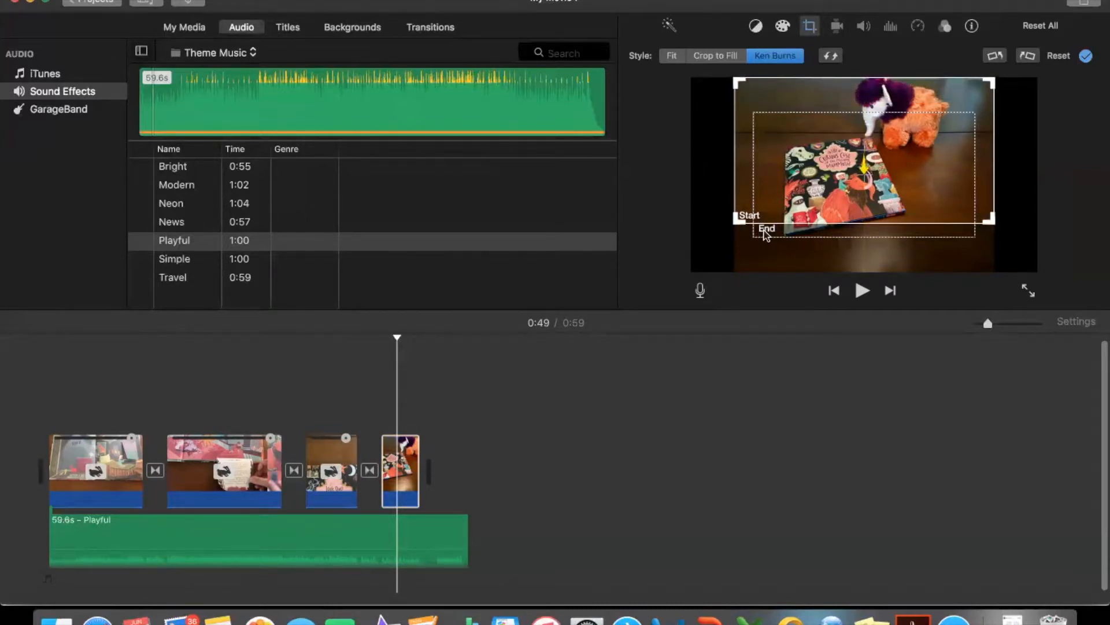
{"action": "left_click", "coordinate": [766, 231]}
{"action": "left_click_drag", "start_coordinate": [808, 171], "coordinate": [812, 137]}
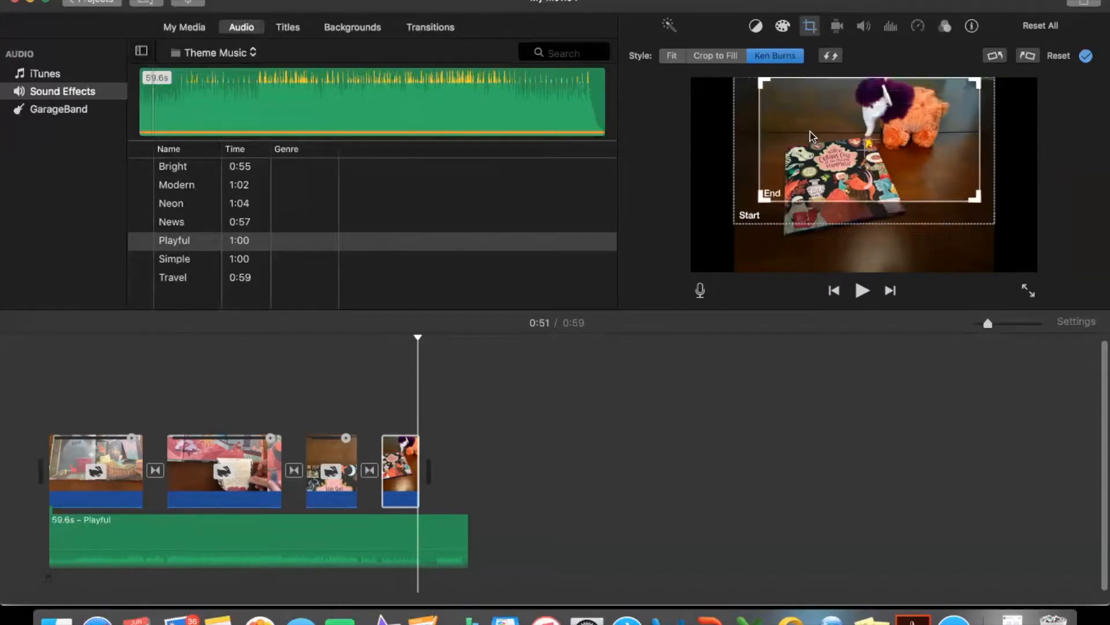
- Play the end of the movie to check the photo's Ken Burns movement
{"action": "left_click", "coordinate": [380, 369]}
{"action": "key", "text": "space"}
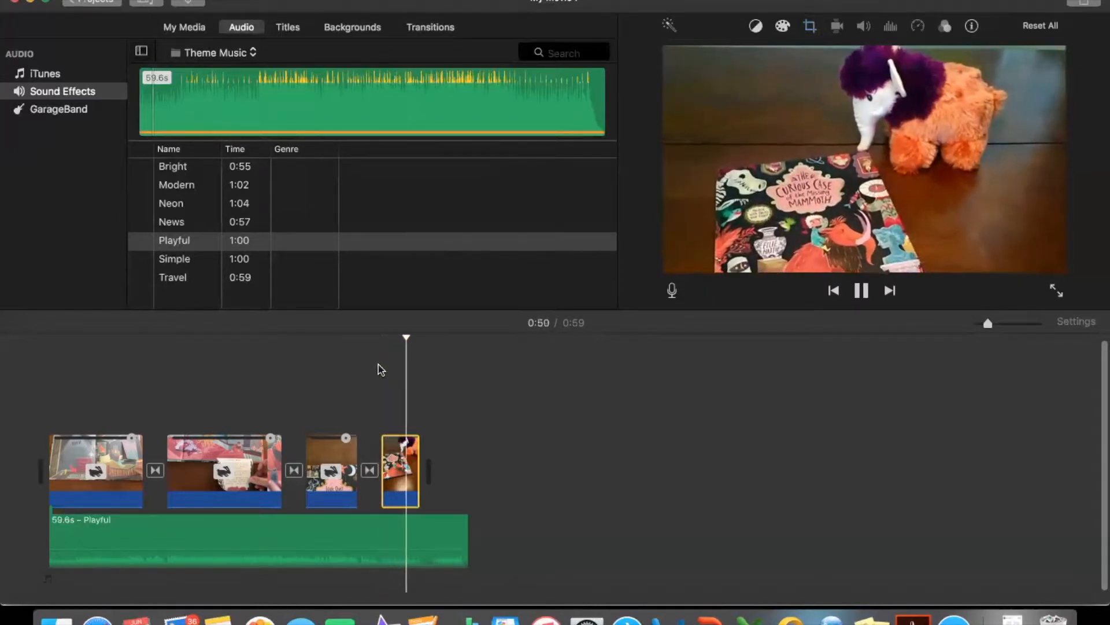
{"action": "key", "text": "space"}
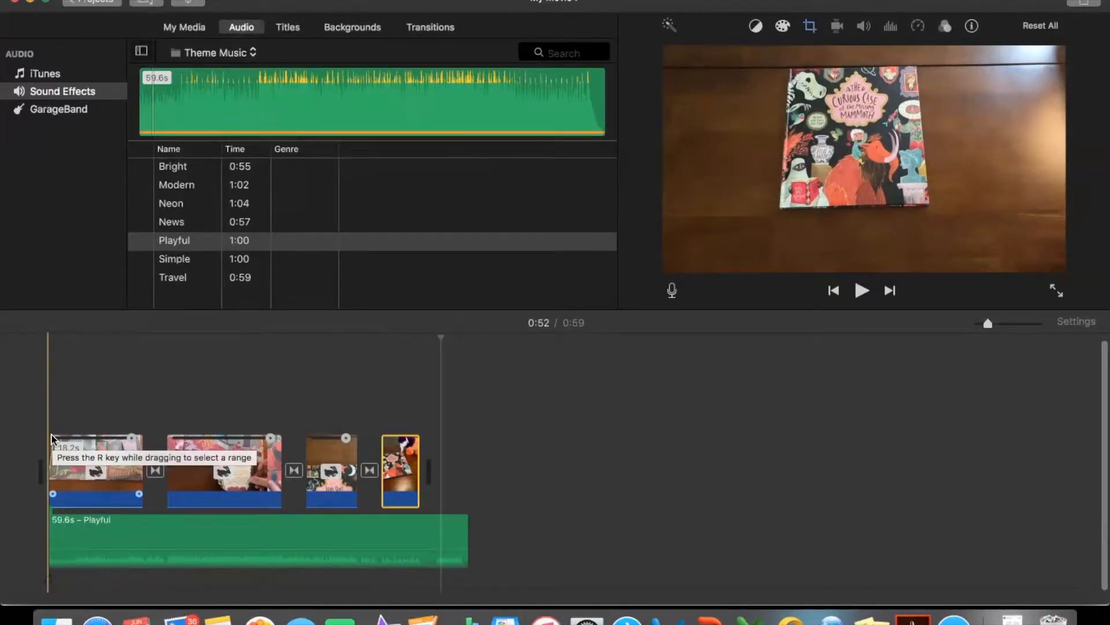
- Add a Pop-up Lower Third title near the start of the first clip and enter the bookshelf website's address as its text
{"action": "left_click", "coordinate": [290, 30]}
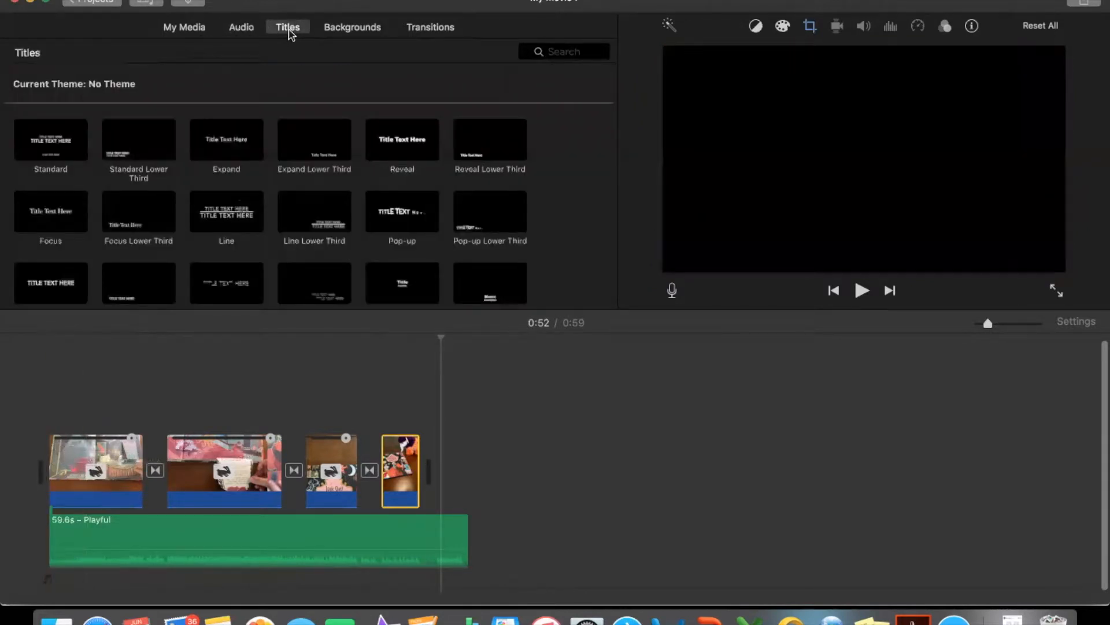
{"action": "left_click_drag", "start_coordinate": [484, 225], "coordinate": [58, 421]}
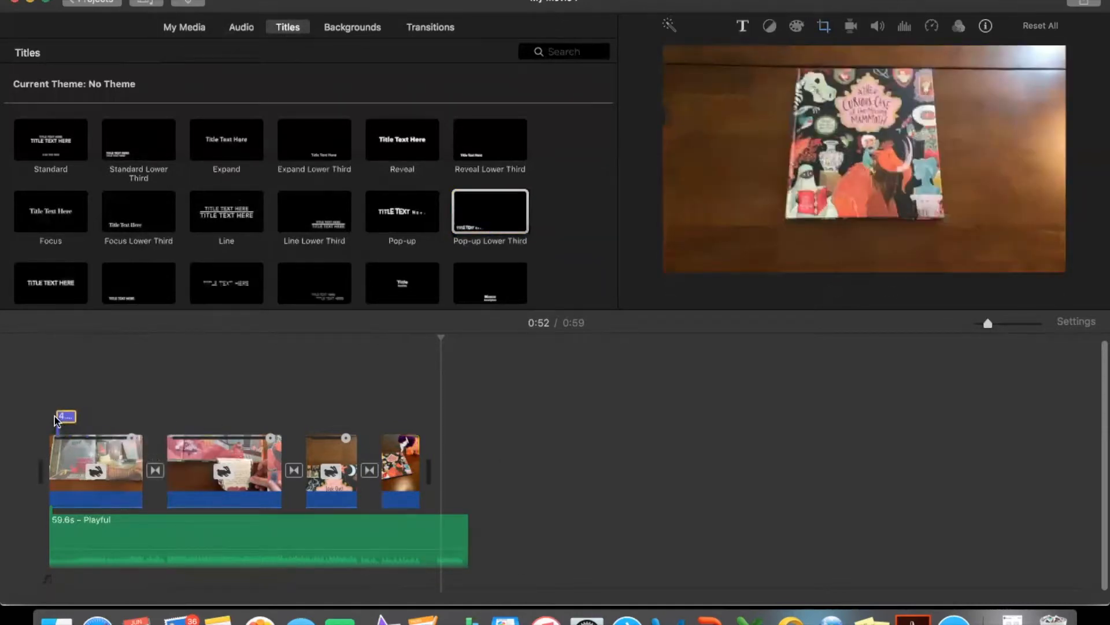
{"action": "left_click", "coordinate": [61, 418]}
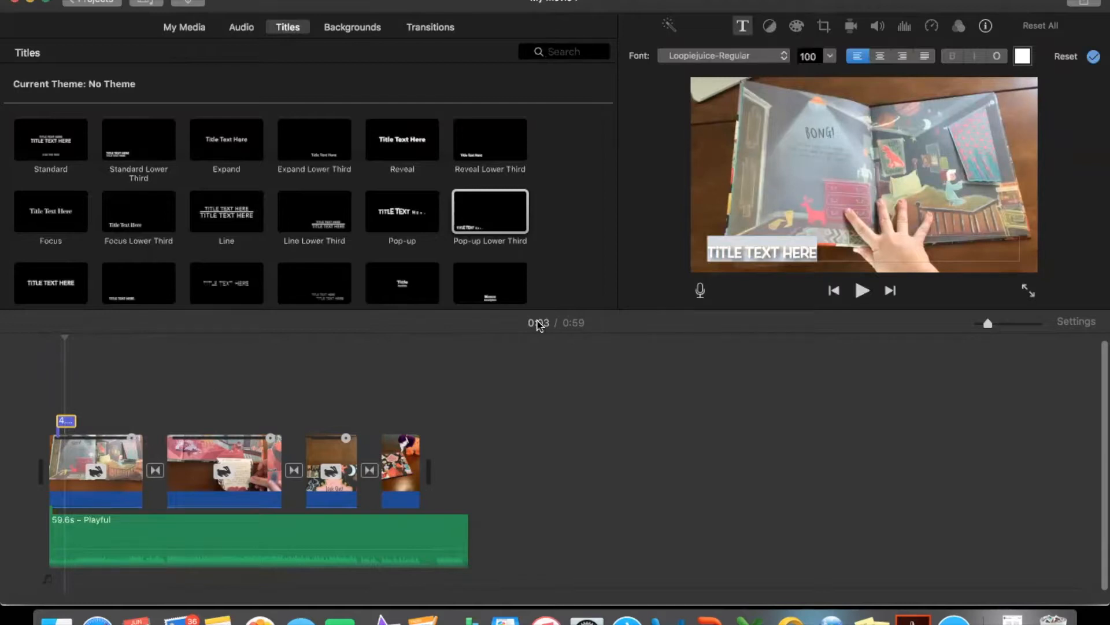
{"action": "double_click", "coordinate": [764, 252]}
{"action": "triple_click", "coordinate": [776, 253]}
{"action": "type", "text": "K"}
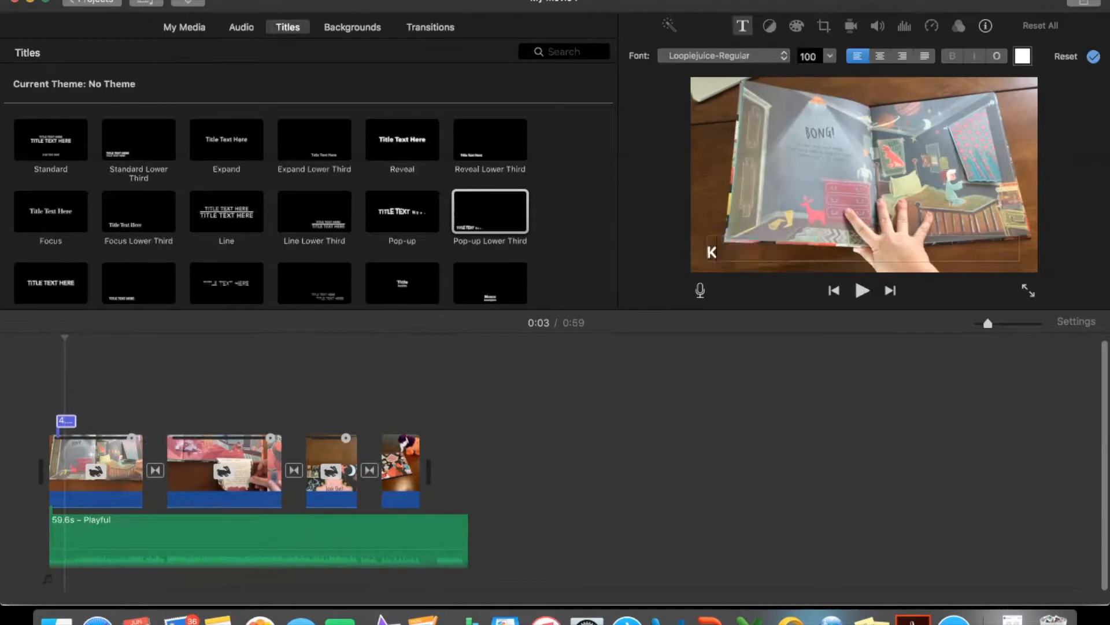
{"action": "type", "text": "ATHYSUSBORNEBOOKSHELF.COM"}
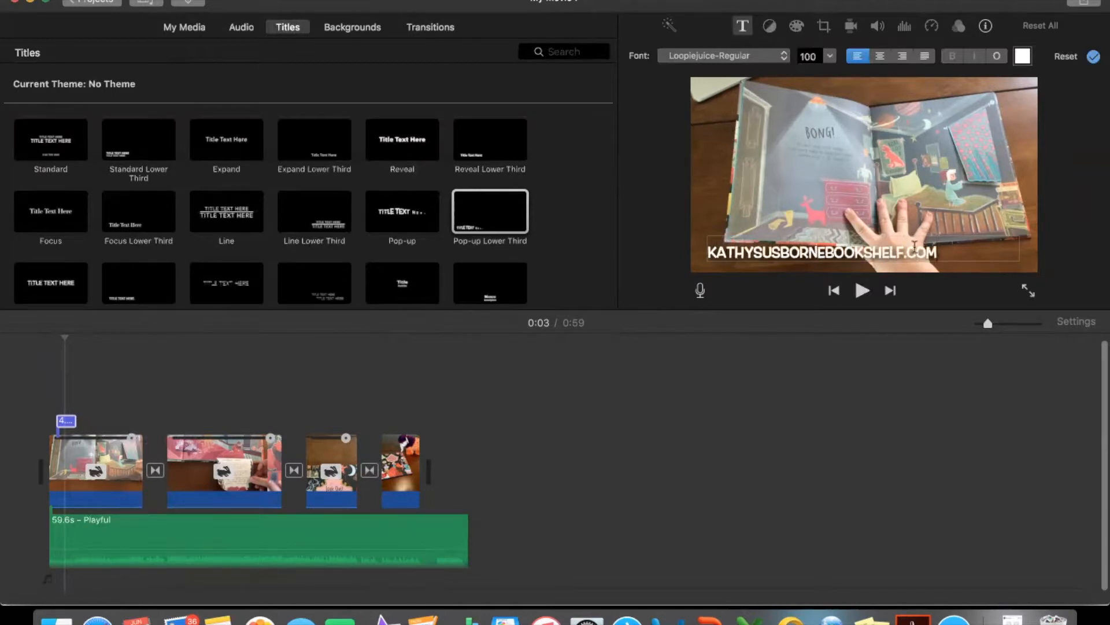
- Change the website title's font to Georgia and play the movie from the beginning to check it
{"action": "left_click_drag", "start_coordinate": [937, 253], "coordinate": [713, 260]}
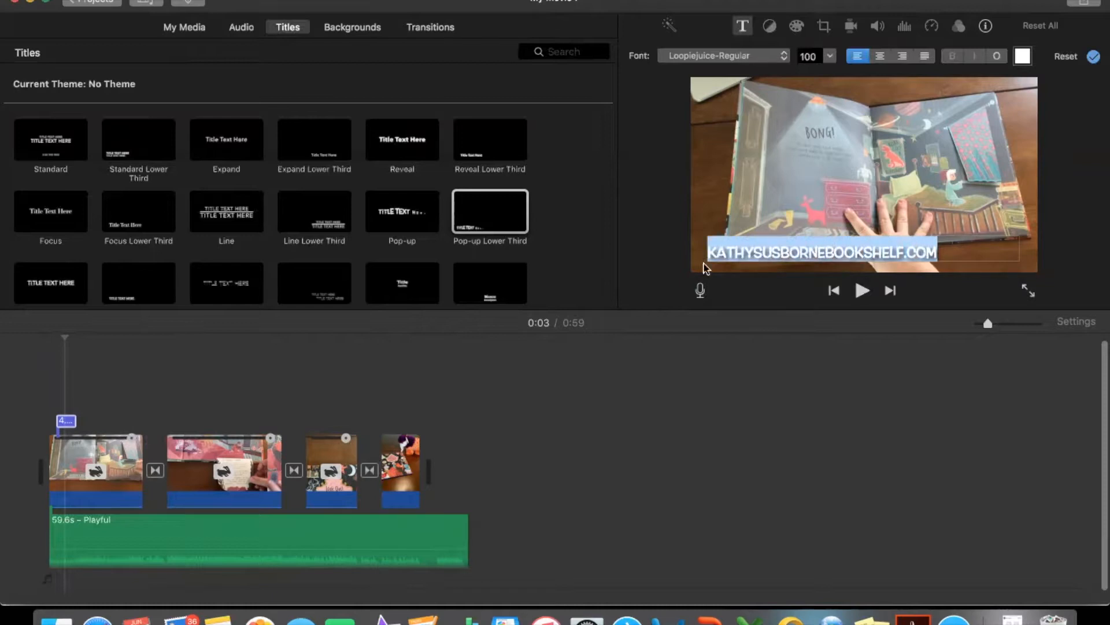
{"action": "left_click", "coordinate": [771, 57]}
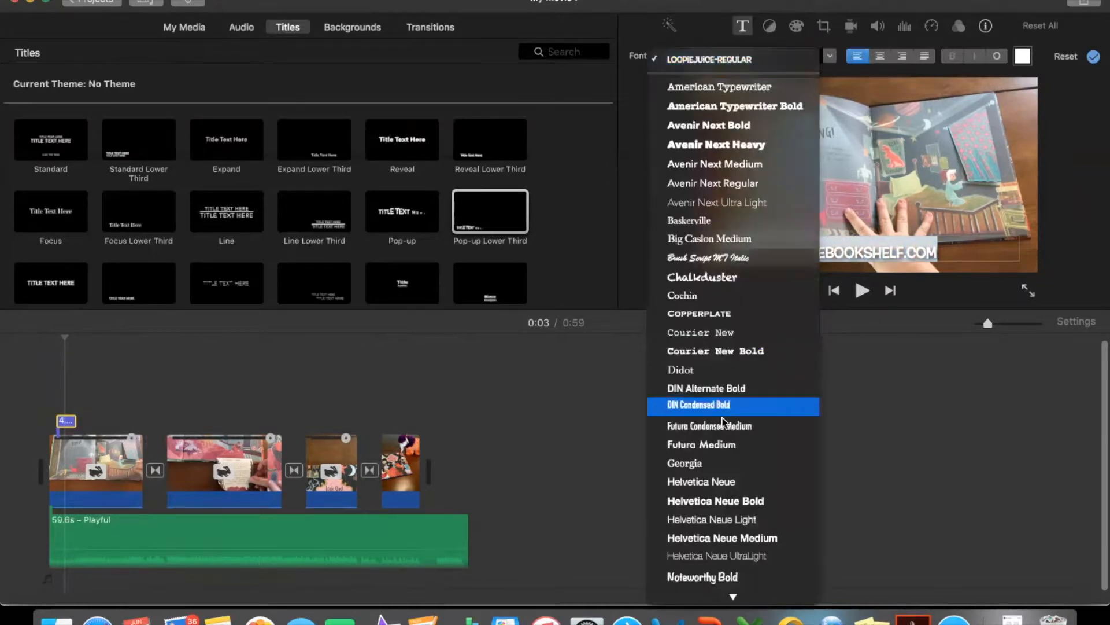
{"action": "left_click", "coordinate": [723, 463]}
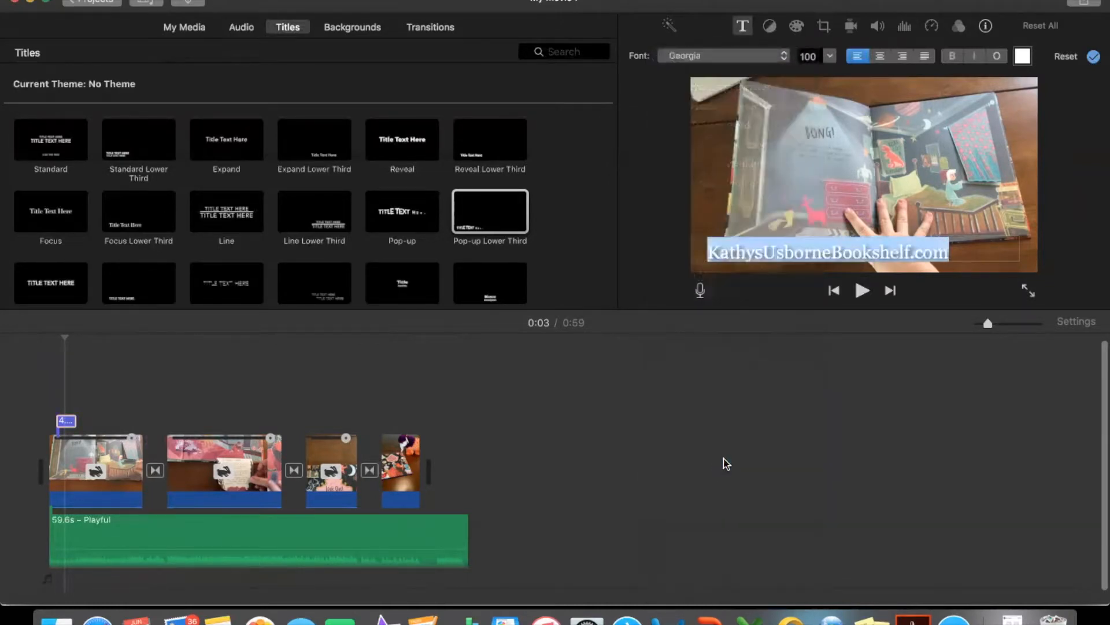
{"action": "left_click", "coordinate": [965, 255]}
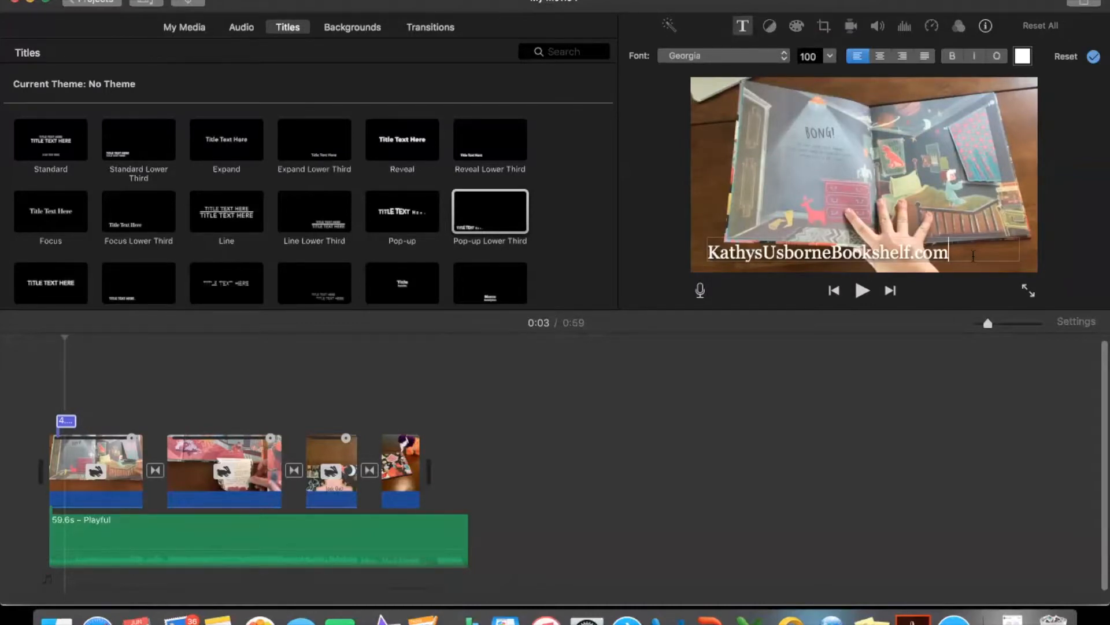
{"action": "key", "text": "Return"}
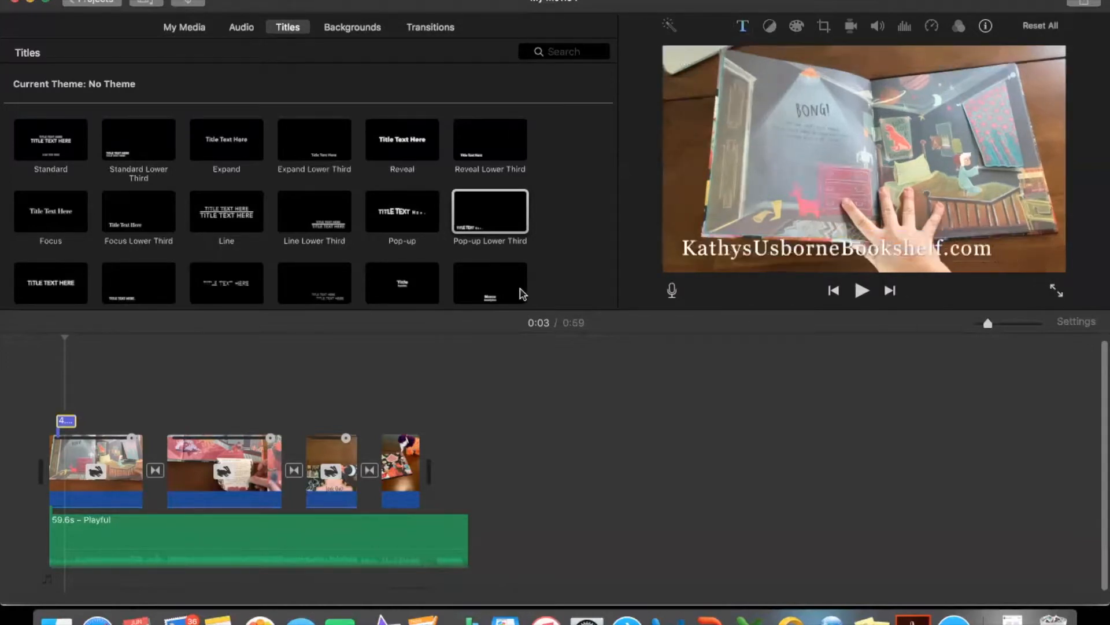
{"action": "left_click", "coordinate": [49, 364]}
{"action": "key", "text": "space"}
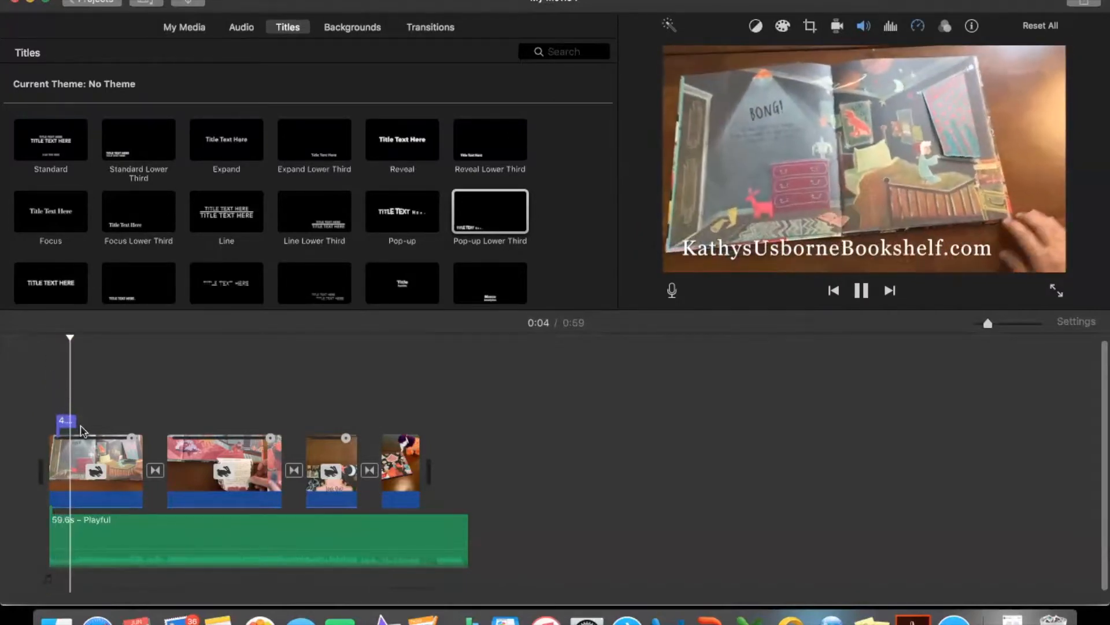
- Turn on Stabilize Shaky Video for the first and second clips
{"action": "left_click", "coordinate": [119, 467]}
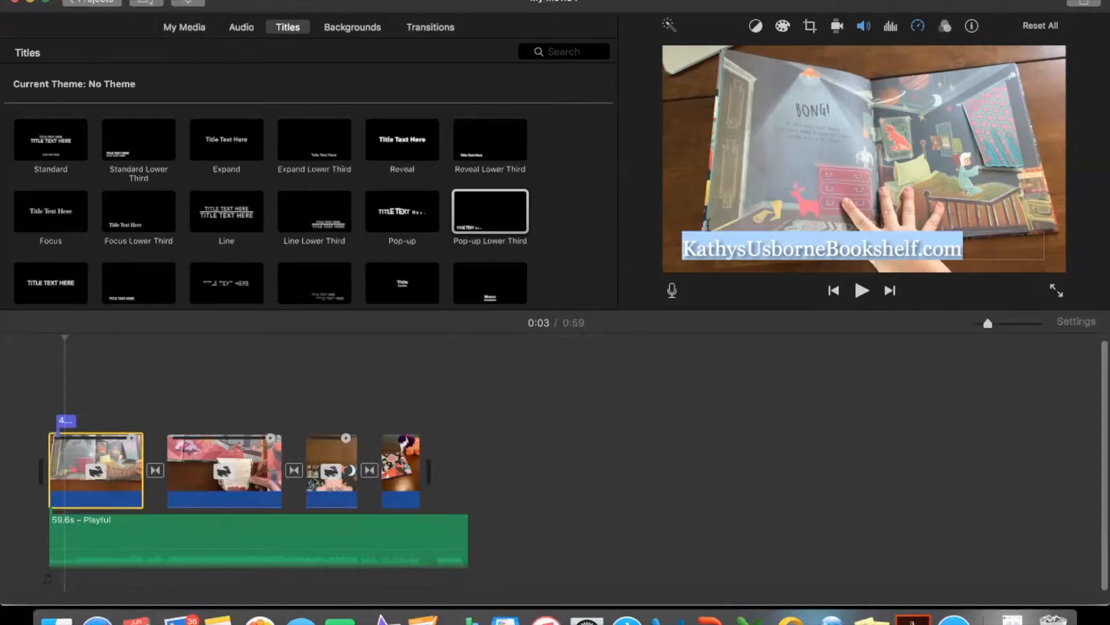
{"action": "left_click", "coordinate": [838, 30]}
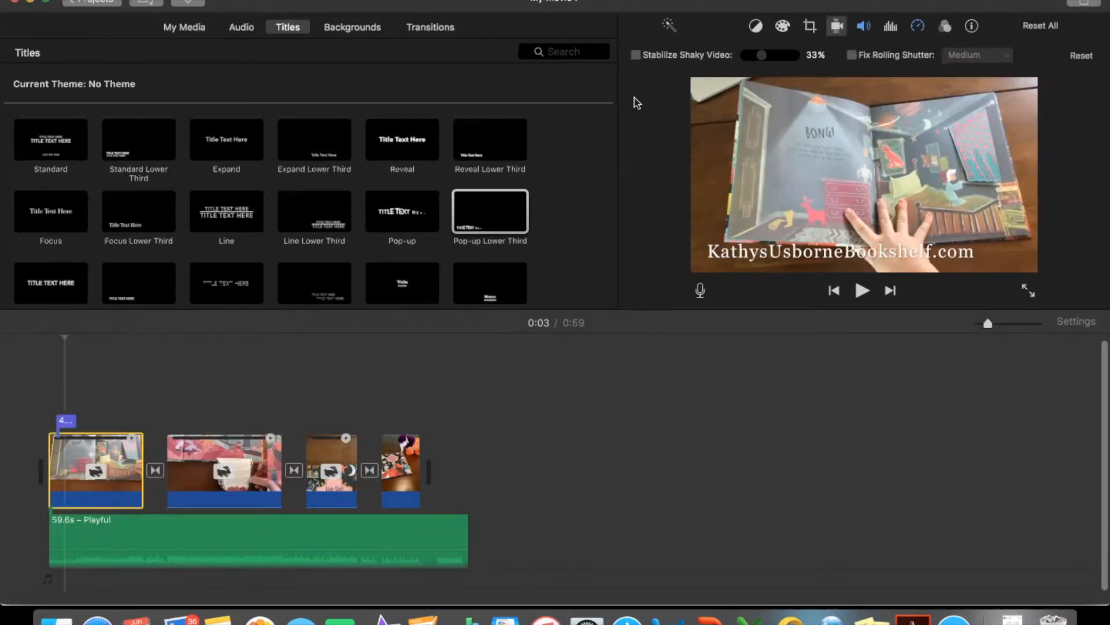
{"action": "left_click", "coordinate": [636, 55]}
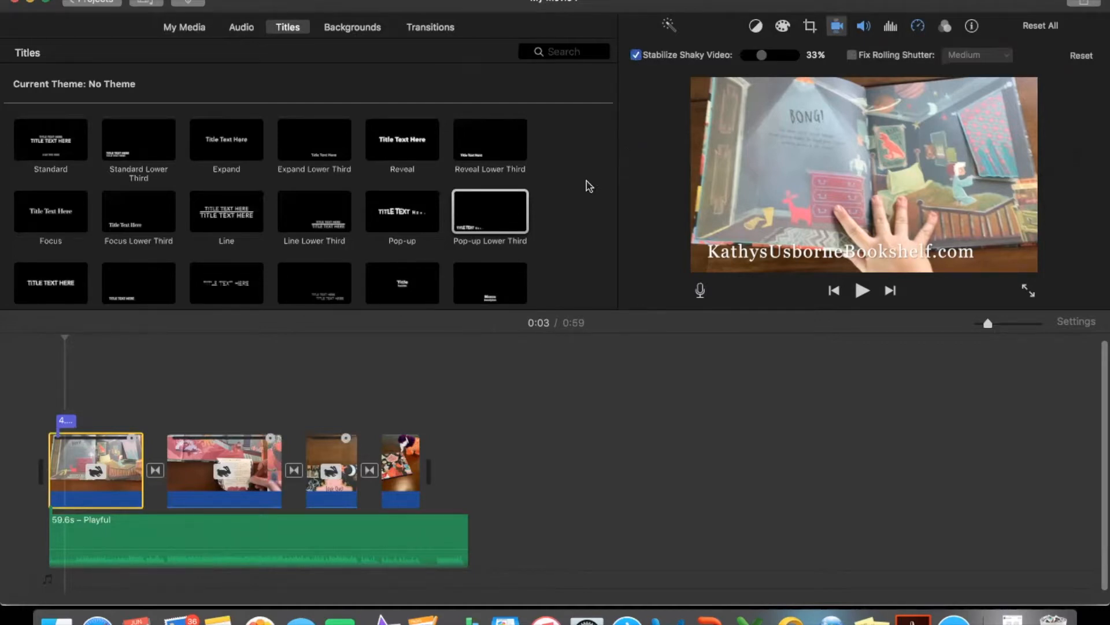
{"action": "left_click", "coordinate": [200, 473]}
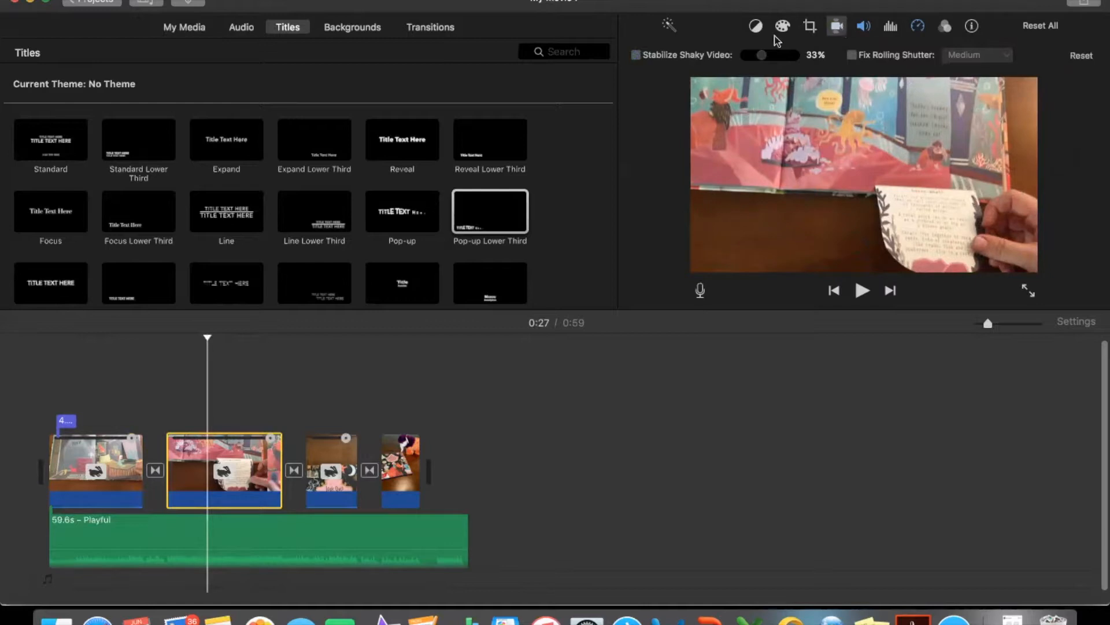
{"action": "left_click", "coordinate": [636, 55]}
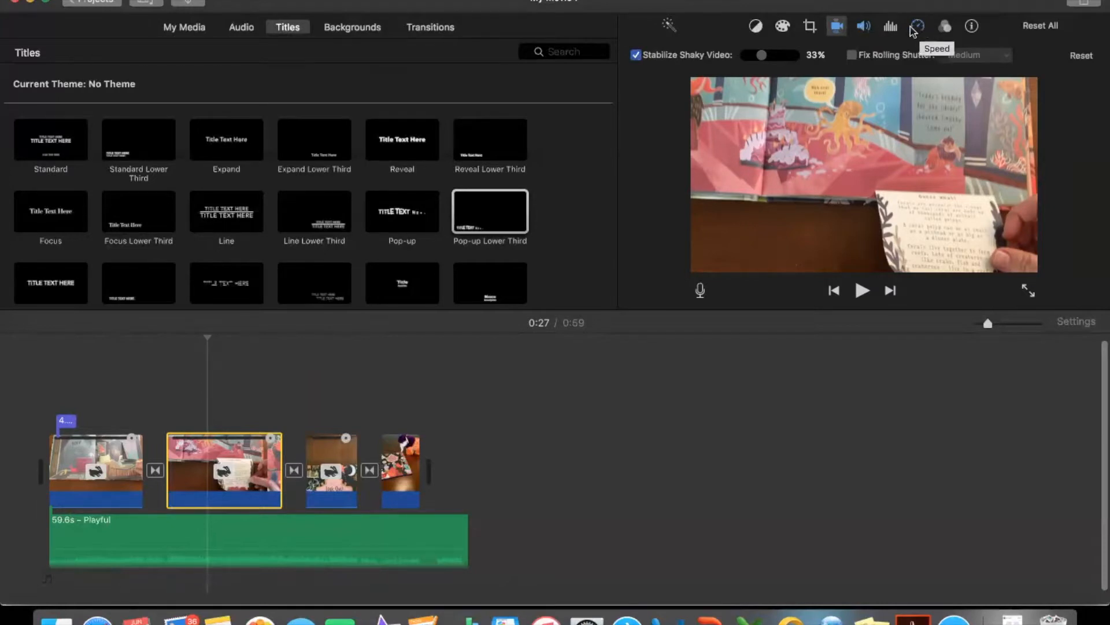
- Play the movie from the beginning to check the stabilized opening and its title, stopping after the title ends
{"action": "left_click", "coordinate": [409, 478]}
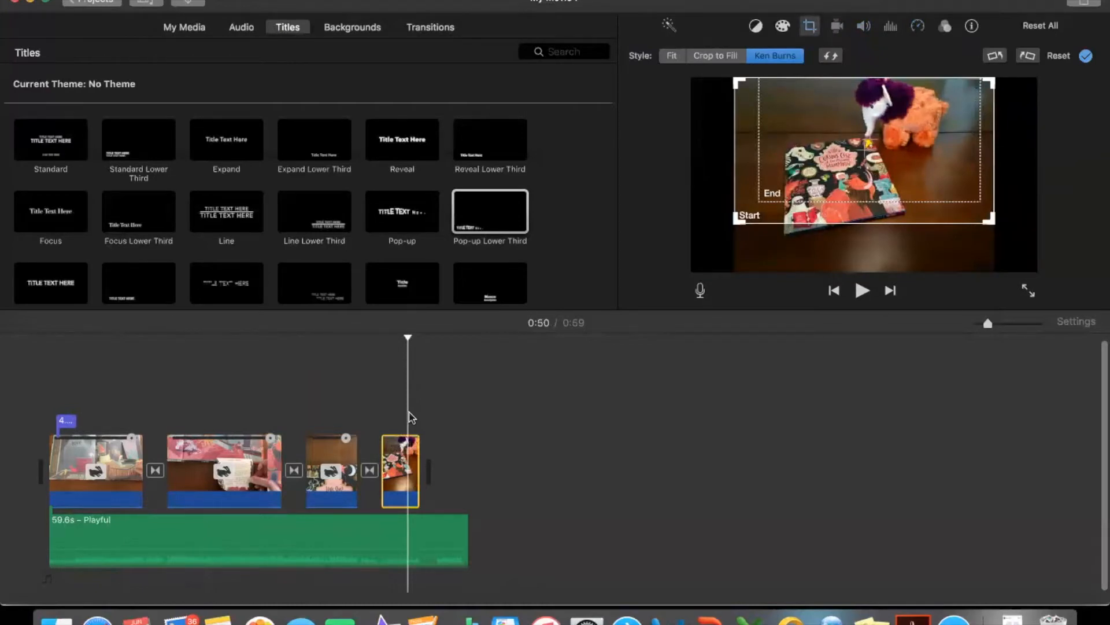
{"action": "left_click", "coordinate": [48, 383]}
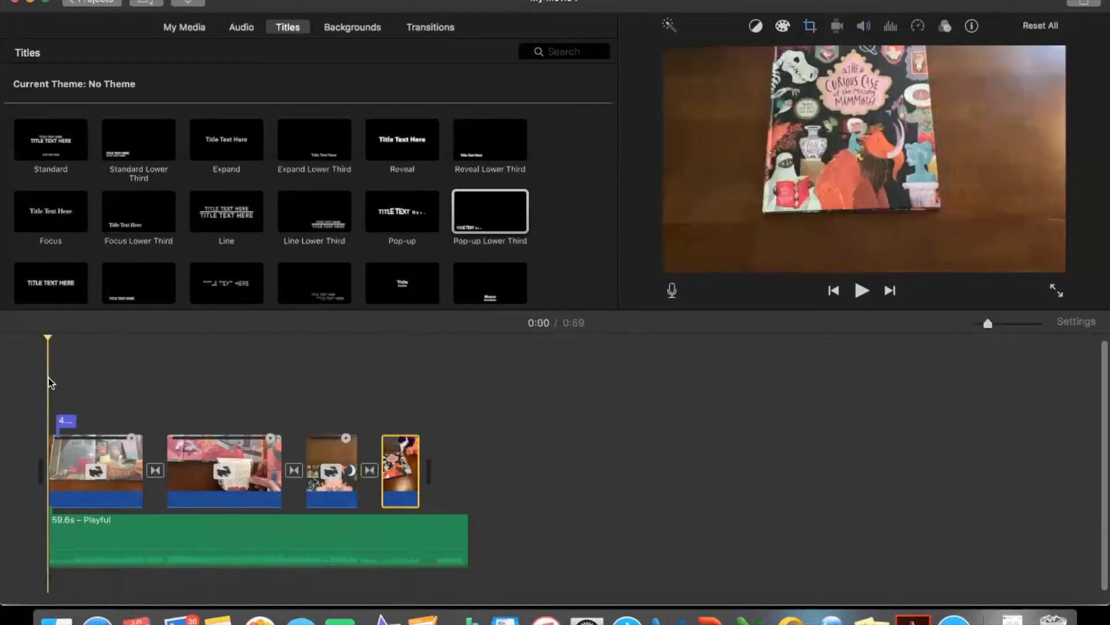
{"action": "key", "text": "space"}
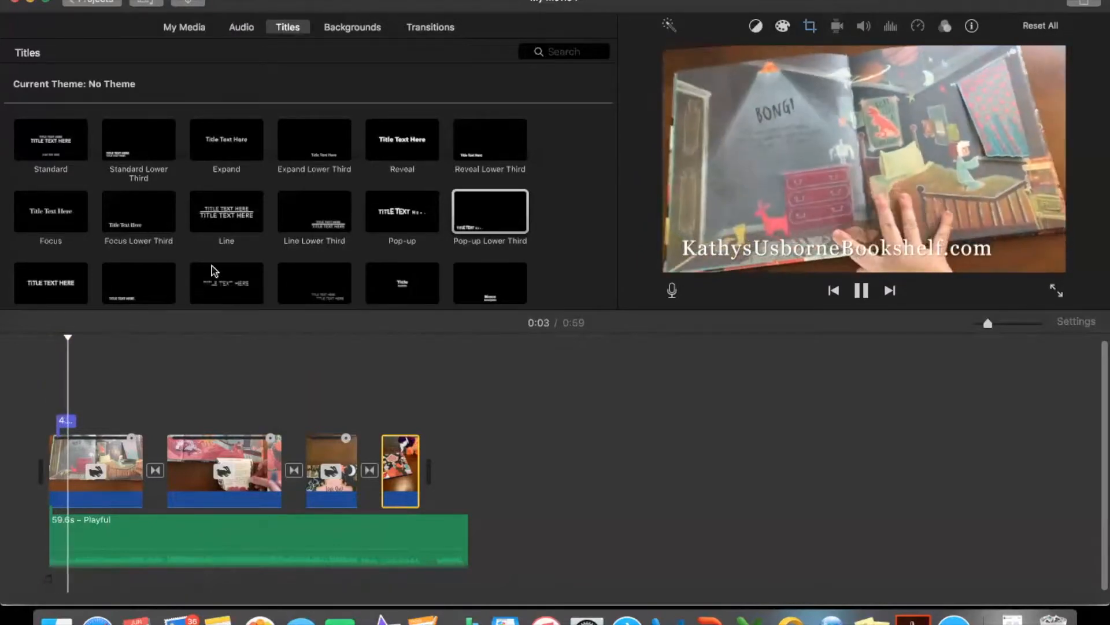
{"action": "scroll", "coordinate": [212, 265], "scroll_direction": "down", "scroll_amount": 10}
{"action": "key", "text": "space"}
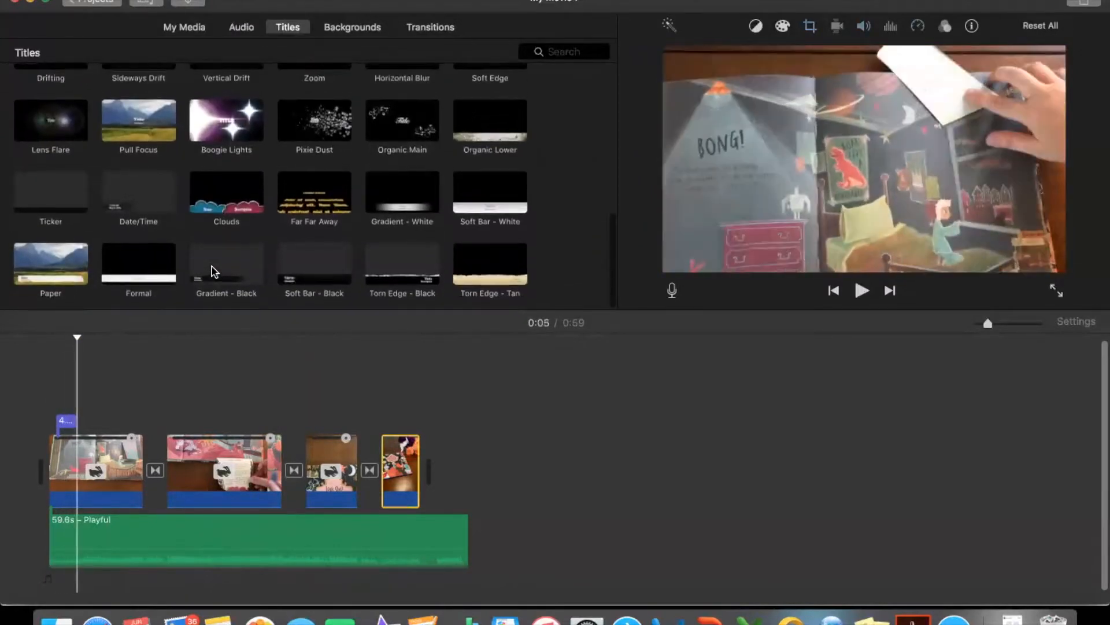
- Add a Gradient - Black title near the start of the second clip with "Curious Case" as its name line
{"action": "left_click", "coordinate": [214, 272]}
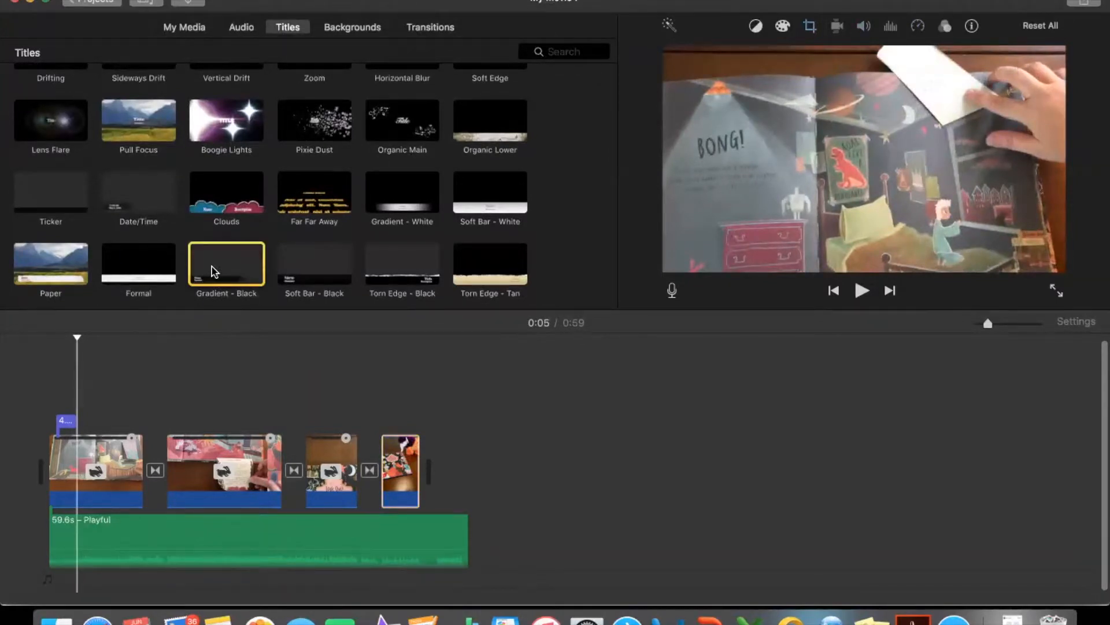
{"action": "left_click_drag", "start_coordinate": [215, 271], "coordinate": [179, 367]}
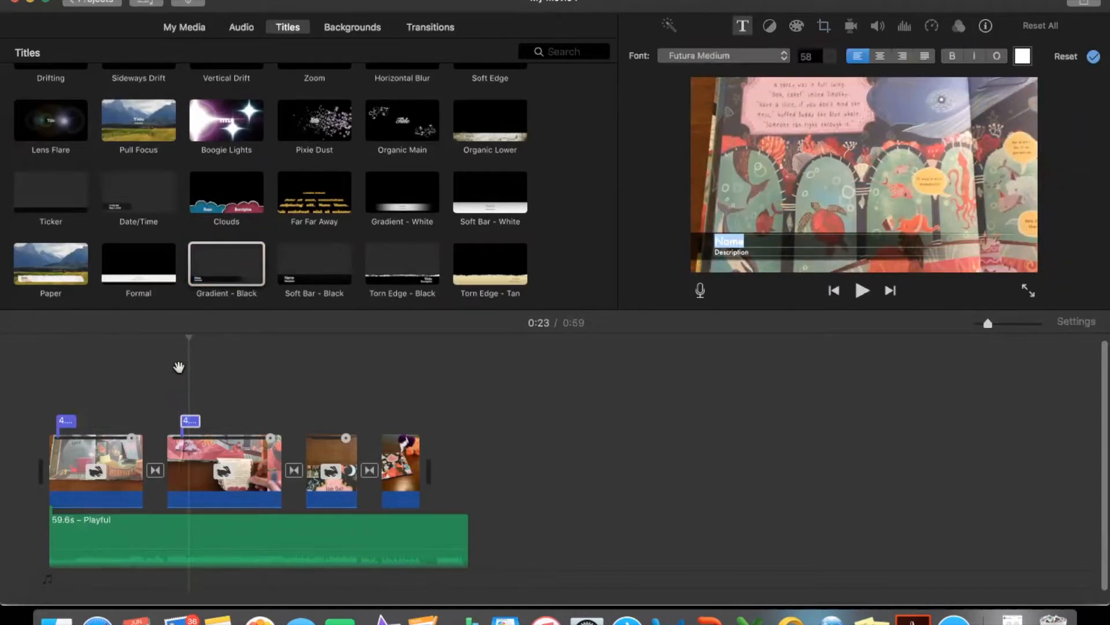
{"action": "type", "text": "Curious Case"}
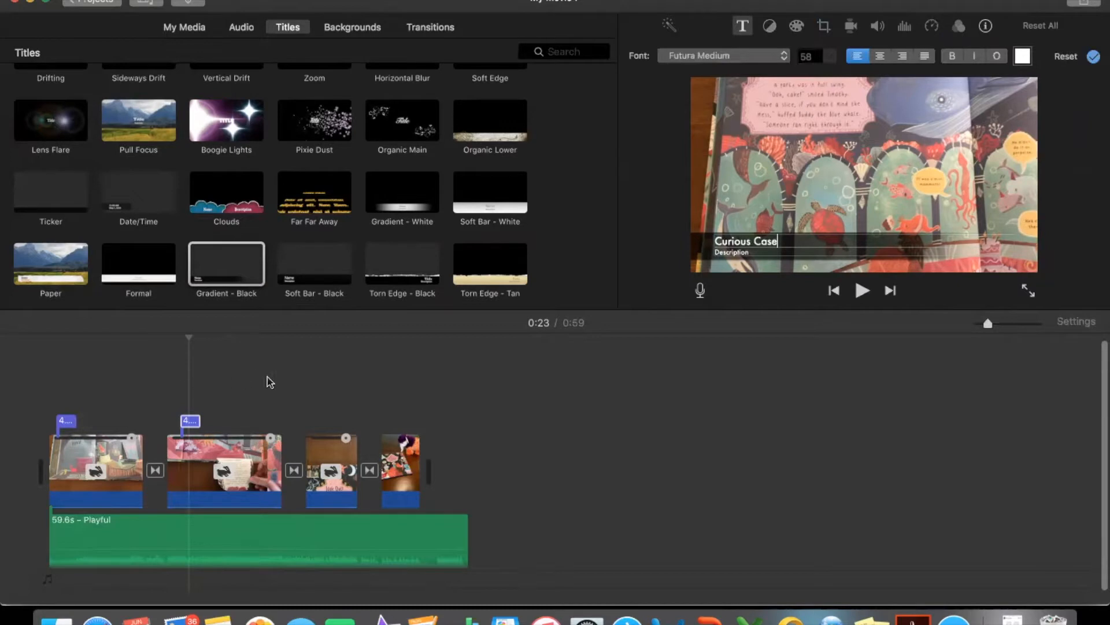
- Replace the description line of the "Curious Case" title with the book's age recommendation and apply the title text
{"action": "double_click", "coordinate": [735, 252]}
{"action": "type", "text": "Ages: 3-7  $16.99"}
{"action": "key", "text": "super+a"}
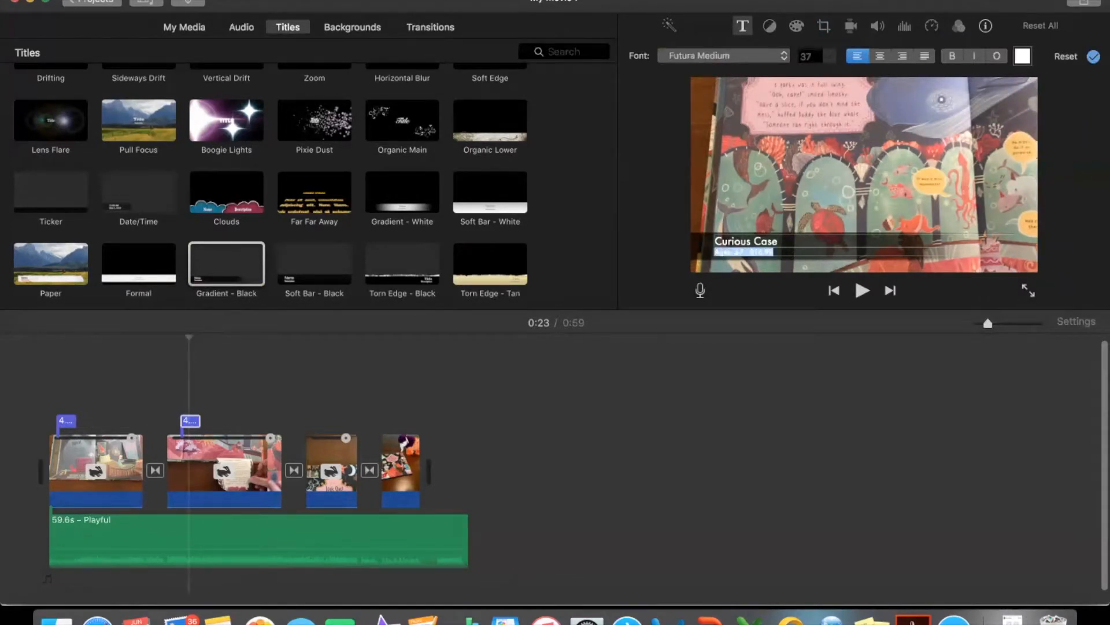
{"action": "key", "text": "Return"}
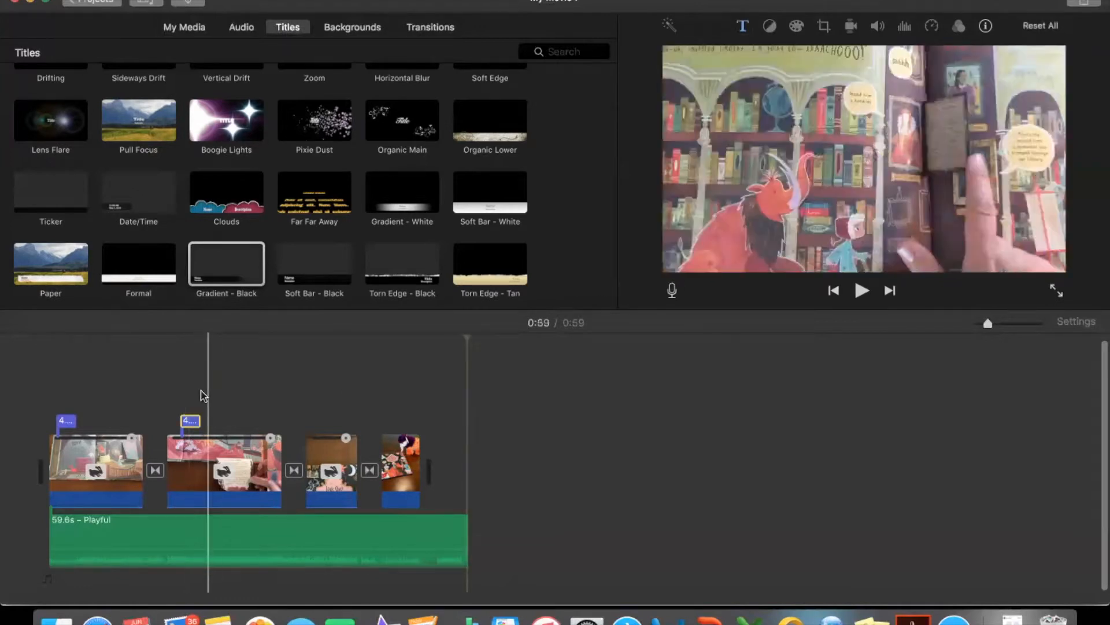
- Play the movie from the start of the second clip to check its new title, stopping after the title ends
{"action": "left_click", "coordinate": [173, 387]}
{"action": "key", "text": "space"}
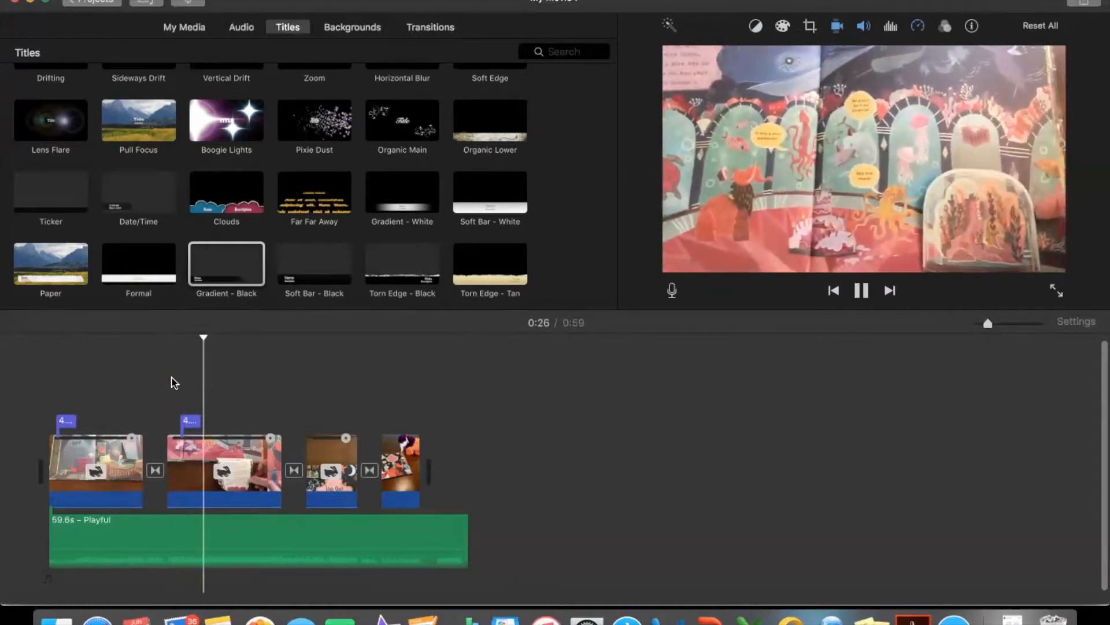
{"action": "key", "text": "space"}
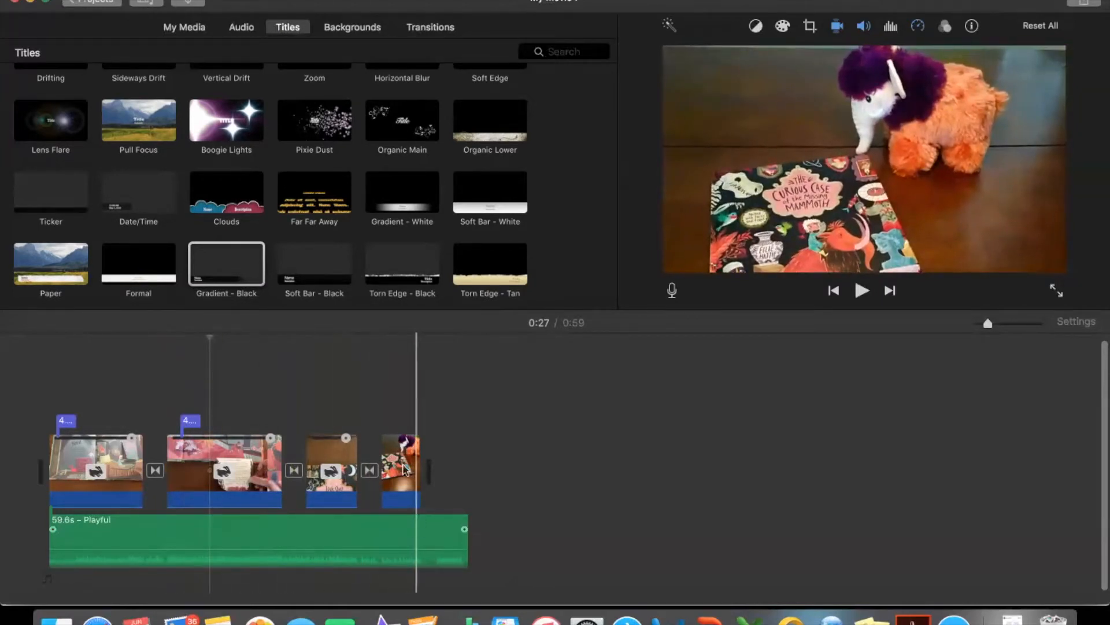
- Add a standalone Pop-up title after the last clip reading "THE USBORNE BOOKSHELF" on two lines and apply it
{"action": "scroll", "coordinate": [405, 175], "scroll_direction": "up", "scroll_amount": 15}
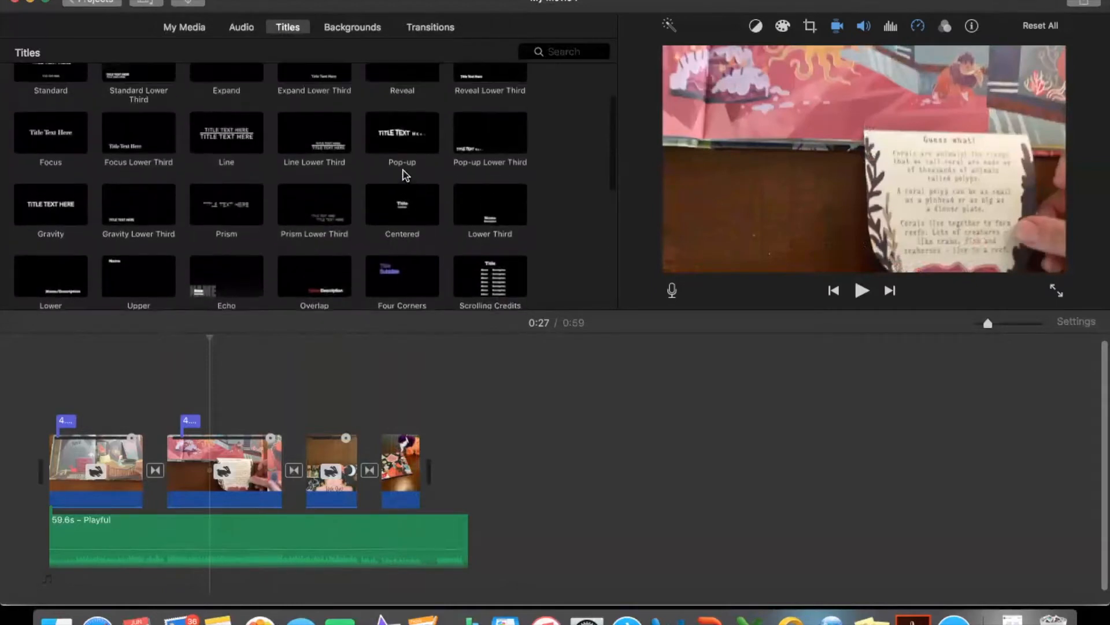
{"action": "scroll", "coordinate": [405, 175], "scroll_direction": "up", "scroll_amount": 3}
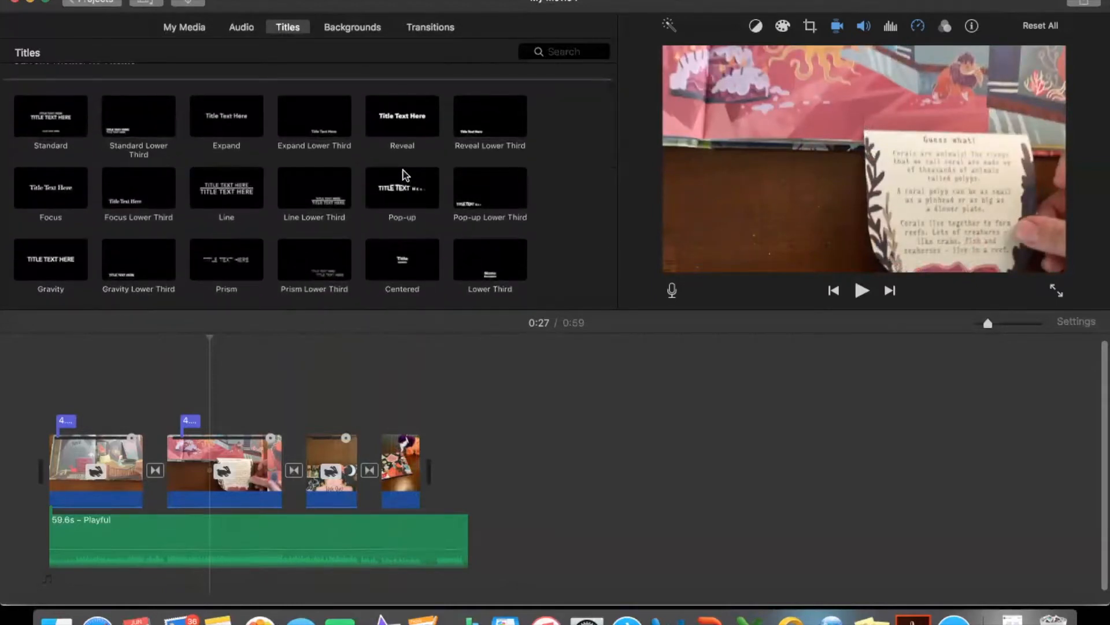
{"action": "scroll", "coordinate": [402, 173], "scroll_direction": "down", "scroll_amount": 2}
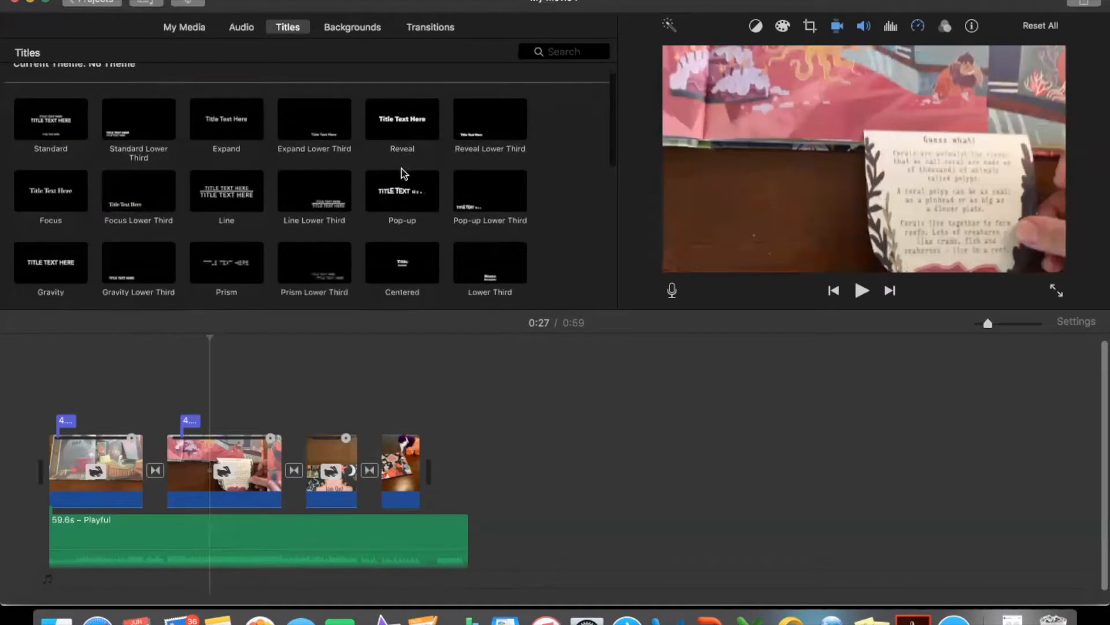
{"action": "left_click_drag", "start_coordinate": [399, 194], "coordinate": [432, 454]}
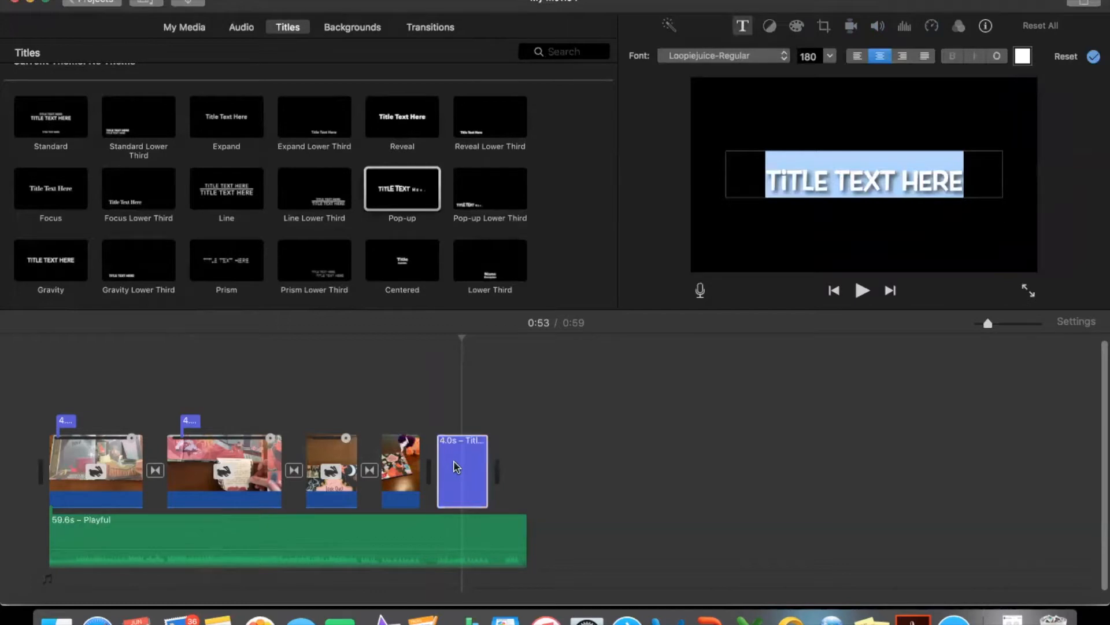
{"action": "type", "text": "THE USBORNE BOOKSH"}
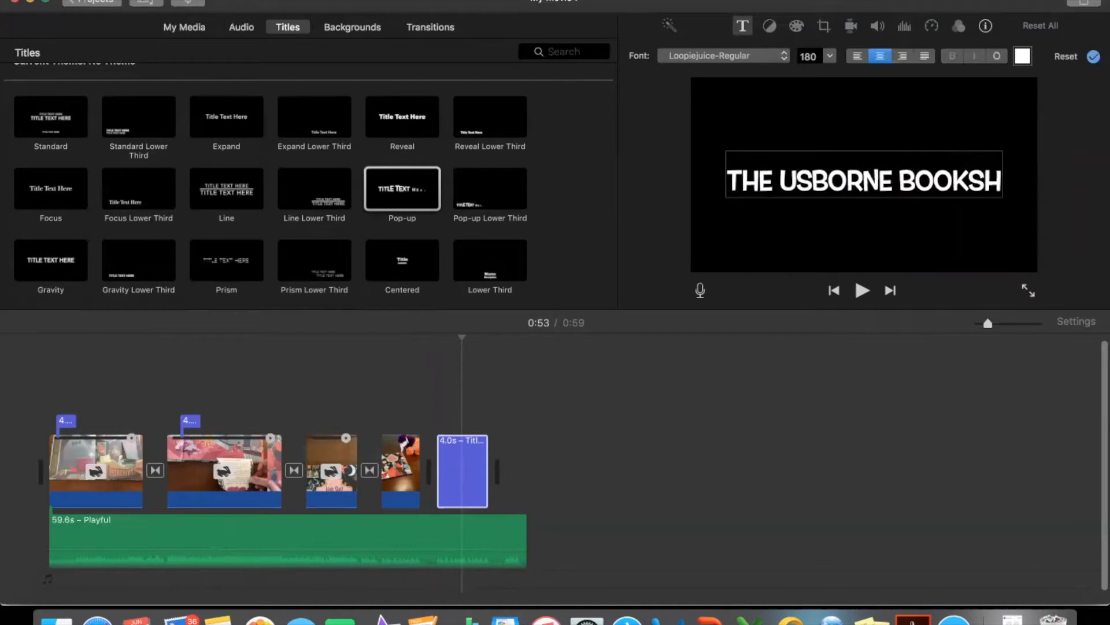
{"action": "type", "text": "ELF"}
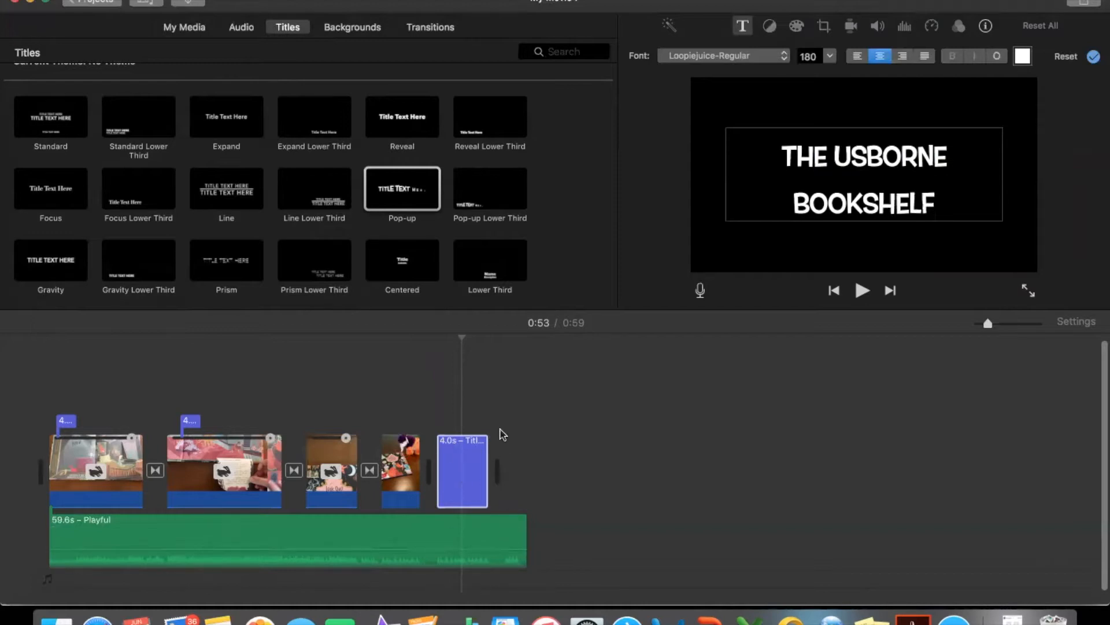
{"action": "left_click", "coordinate": [922, 199]}
{"action": "left_click", "coordinate": [1094, 57]}
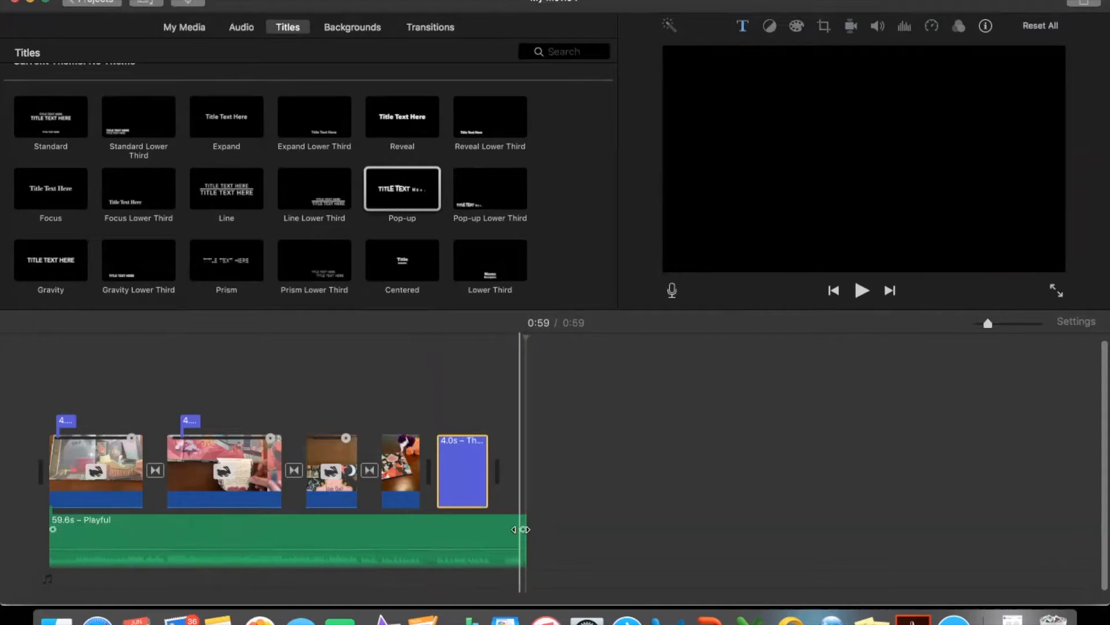
- Fade out the end of the Playful music and trim the track to 55.3 s so it ends with the closing title
{"action": "left_click_drag", "start_coordinate": [523, 530], "coordinate": [489, 529]}
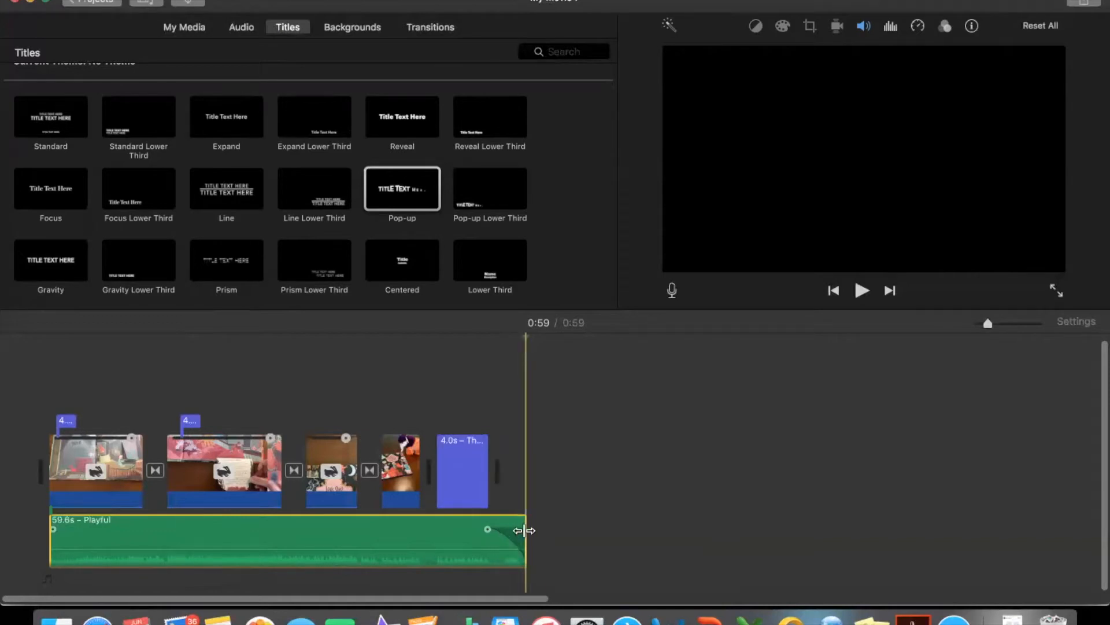
{"action": "left_click_drag", "start_coordinate": [525, 530], "coordinate": [500, 532]}
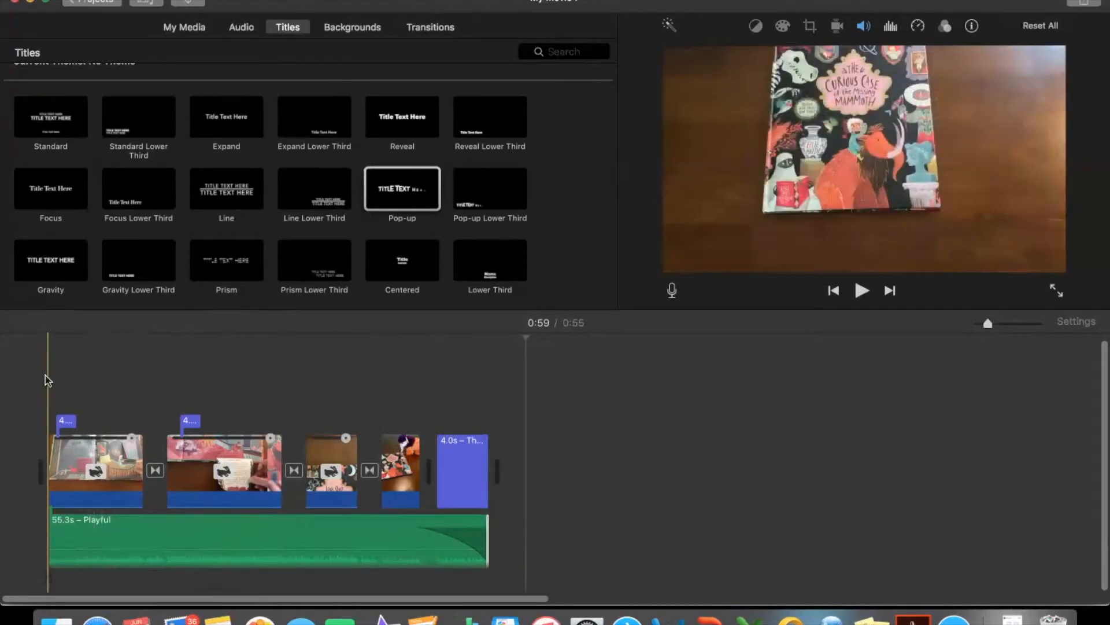
- Play the movie from the beginning, switch the preview to full screen, and pause and step back through the opening clip to review it
{"action": "key", "text": "space"}
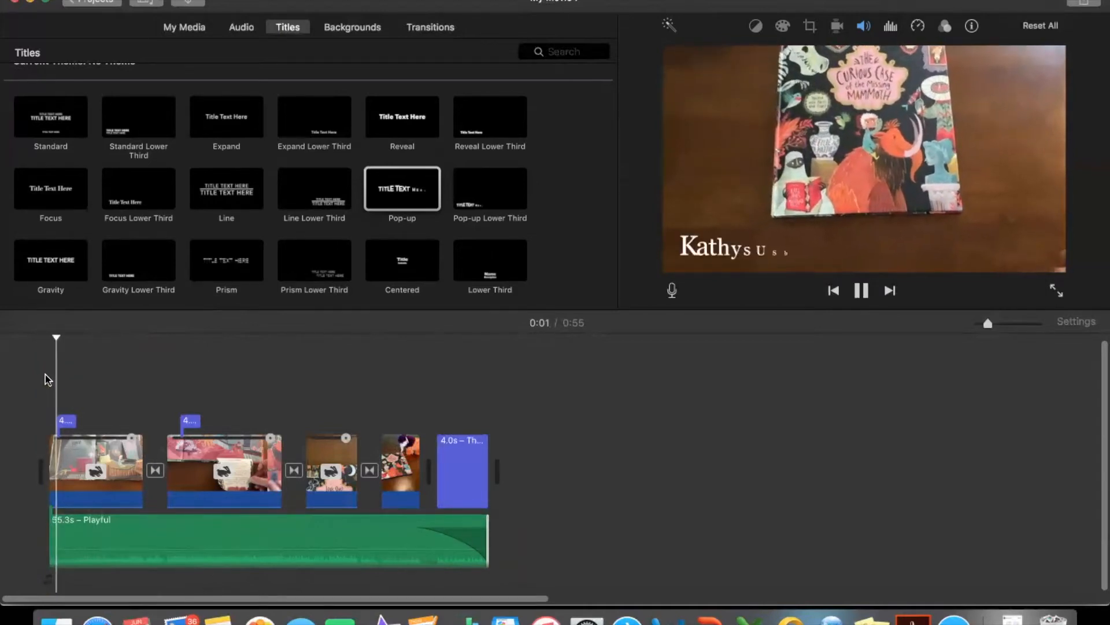
{"action": "key", "text": "space"}
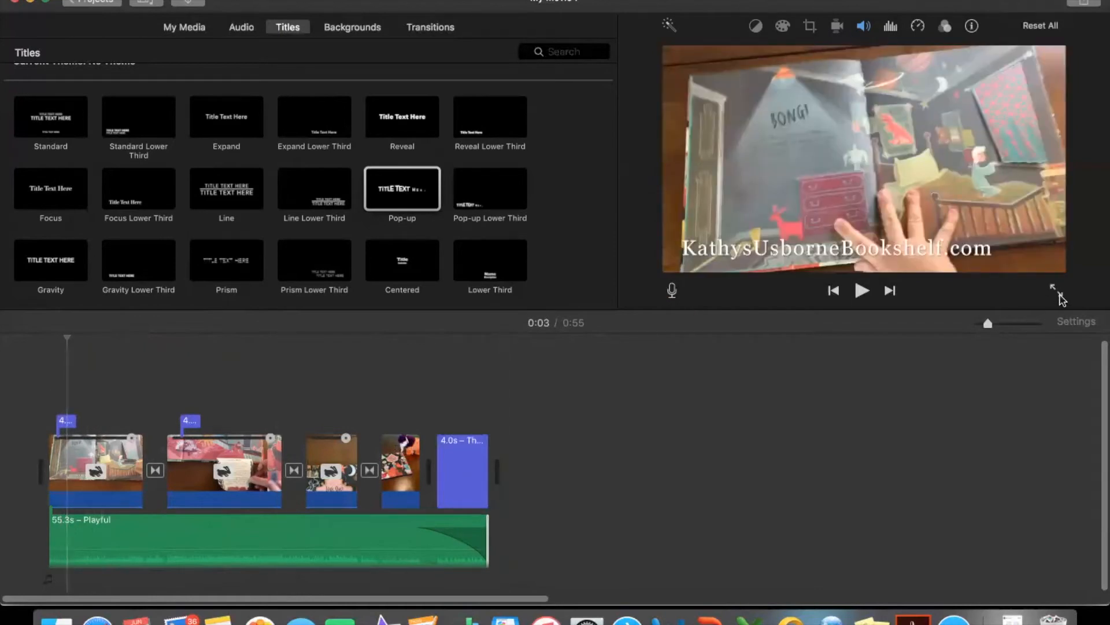
{"action": "left_click", "coordinate": [1061, 295]}
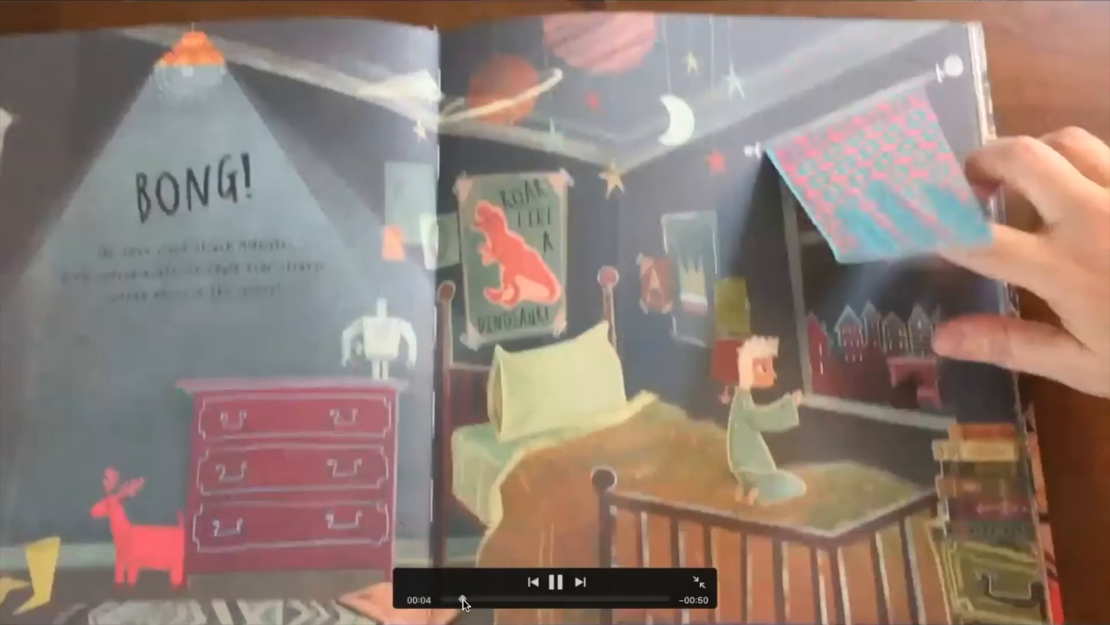
{"action": "left_click_drag", "start_coordinate": [462, 598], "coordinate": [453, 600]}
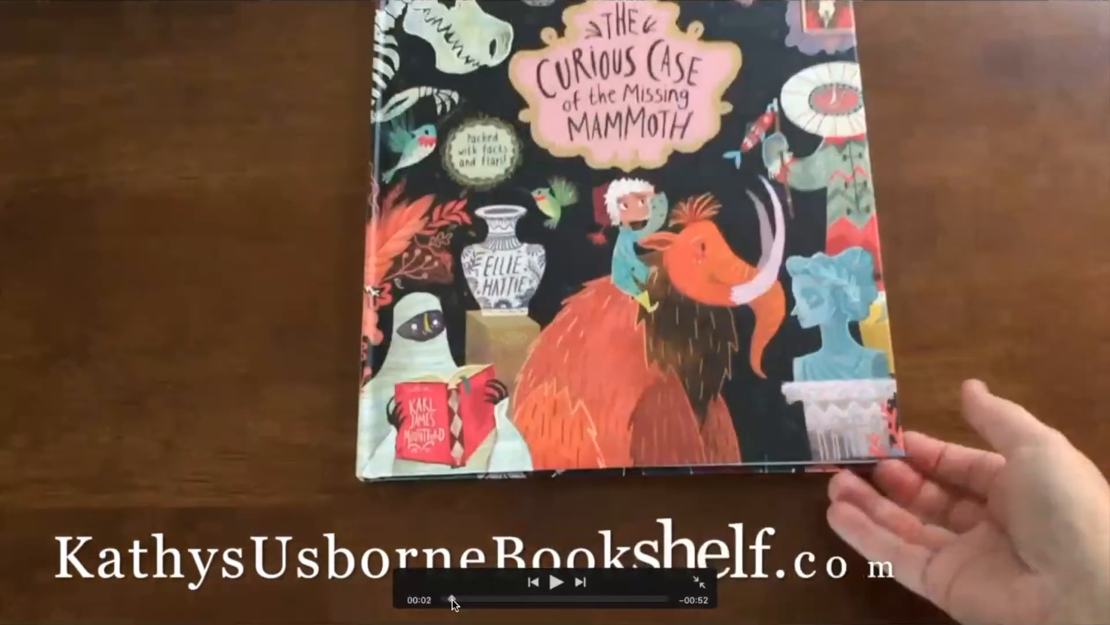
{"action": "left_click", "coordinate": [556, 581]}
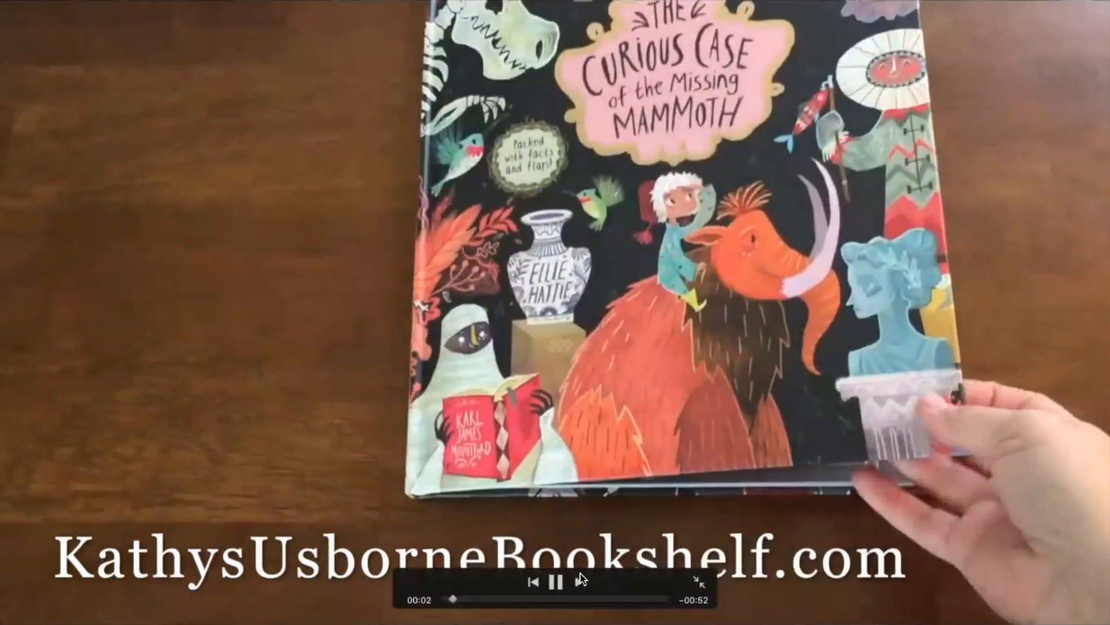
{"action": "left_click", "coordinate": [558, 584]}
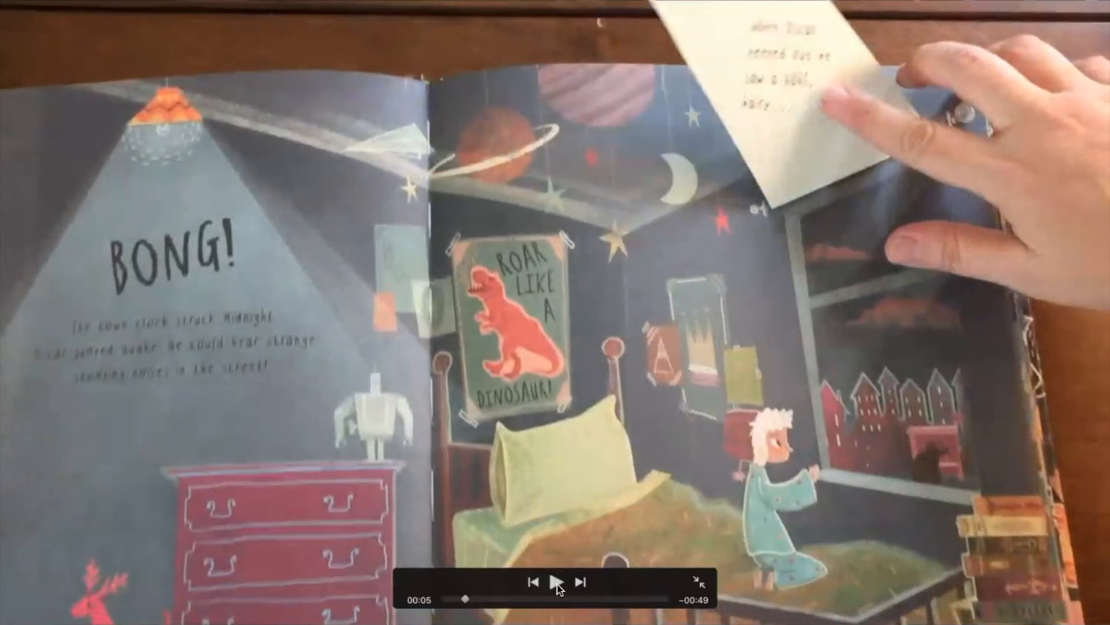
{"action": "key", "text": "Left"}
{"action": "key", "text": "Left"}
{"action": "key", "text": "Left"}
{"action": "key", "text": "Left"}
{"action": "key", "text": "Left"}
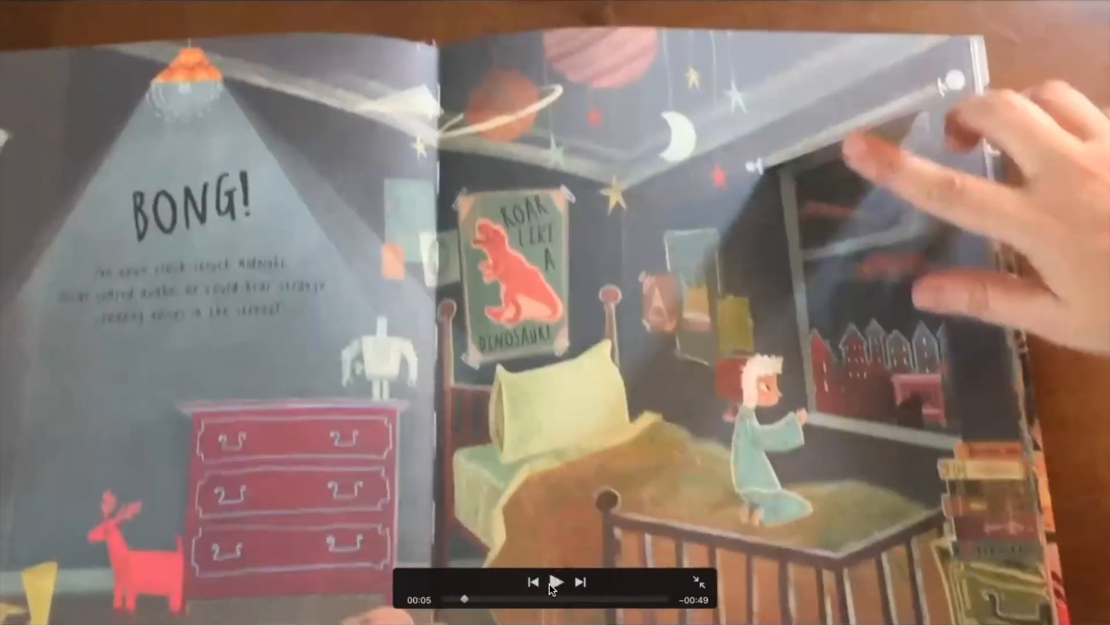